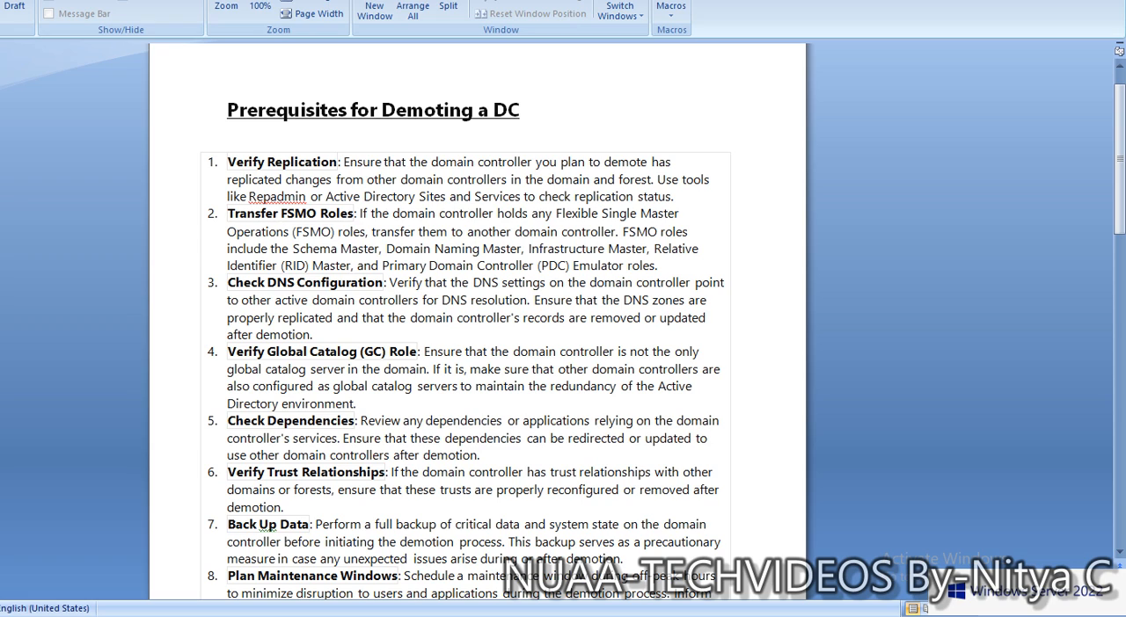
# - Read through the document's ten prerequisites for demoting a domain controller, from Verify Replication to Document the Demotion Process
pyautogui.moveTo(227, 283); pyautogui.dragTo(383, 282)
pyautogui.click(342, 317)
pyautogui.scroll(-2, 475, 334)
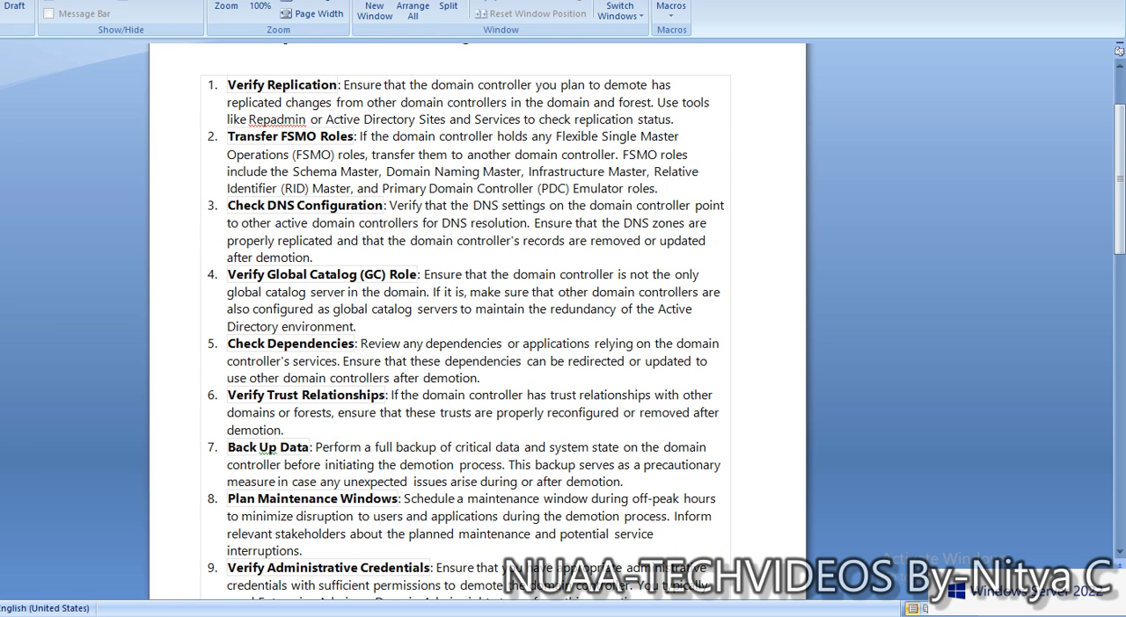
pyautogui.scroll(-1, 342, 240)
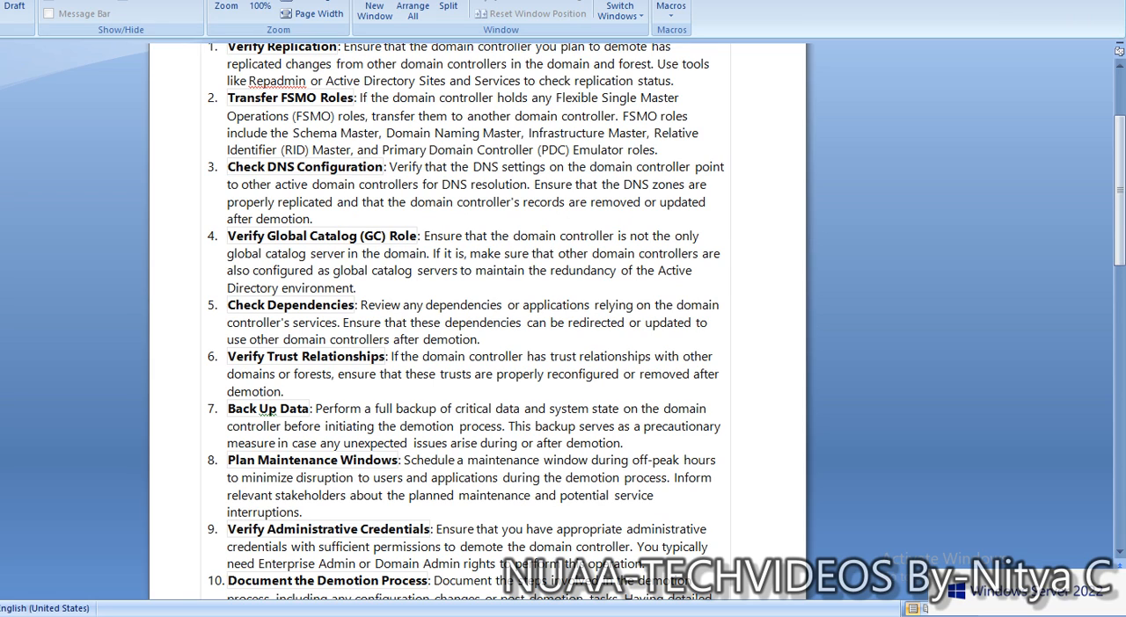
pyautogui.moveTo(229, 357); pyautogui.dragTo(385, 357)
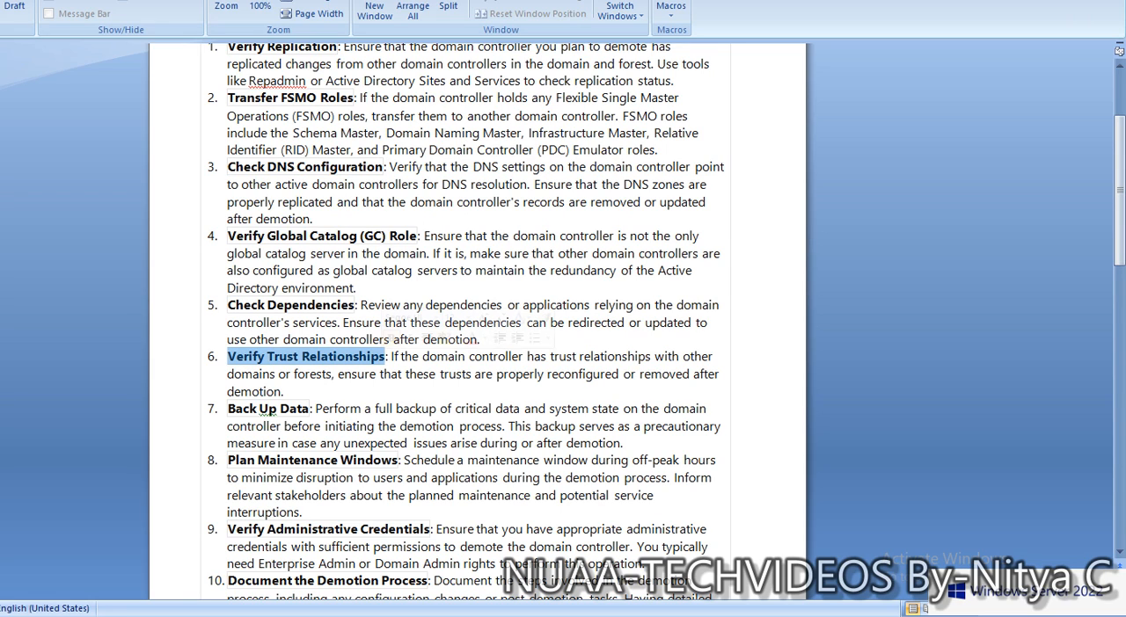
pyautogui.click(436, 374)
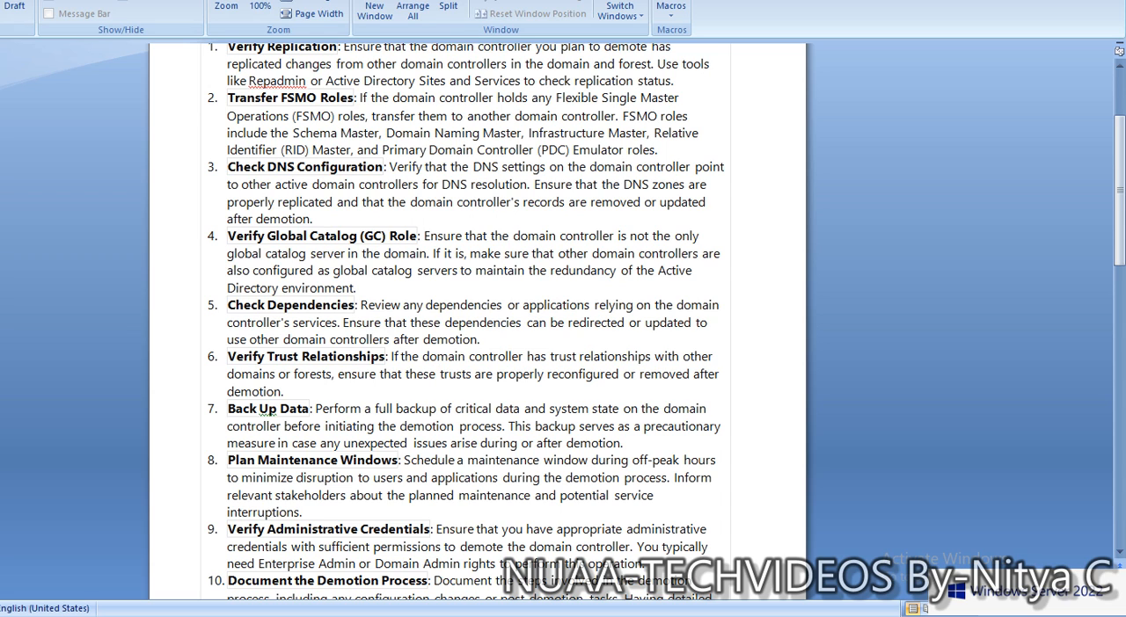
pyautogui.scroll(-1, 475, 321)
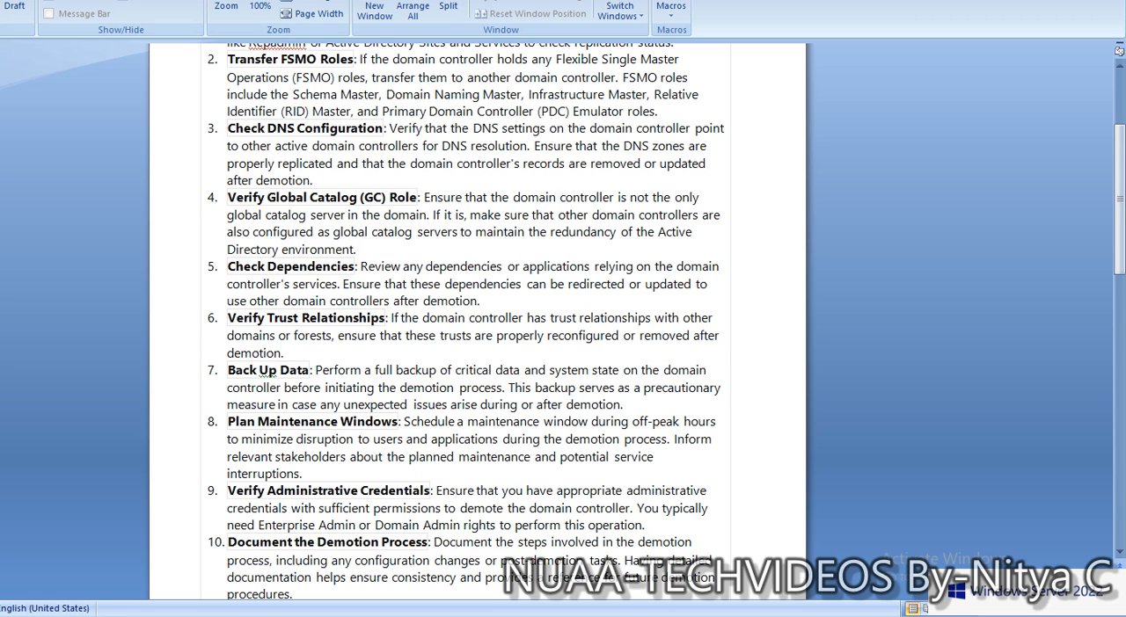
pyautogui.scroll(-1, 475, 316)
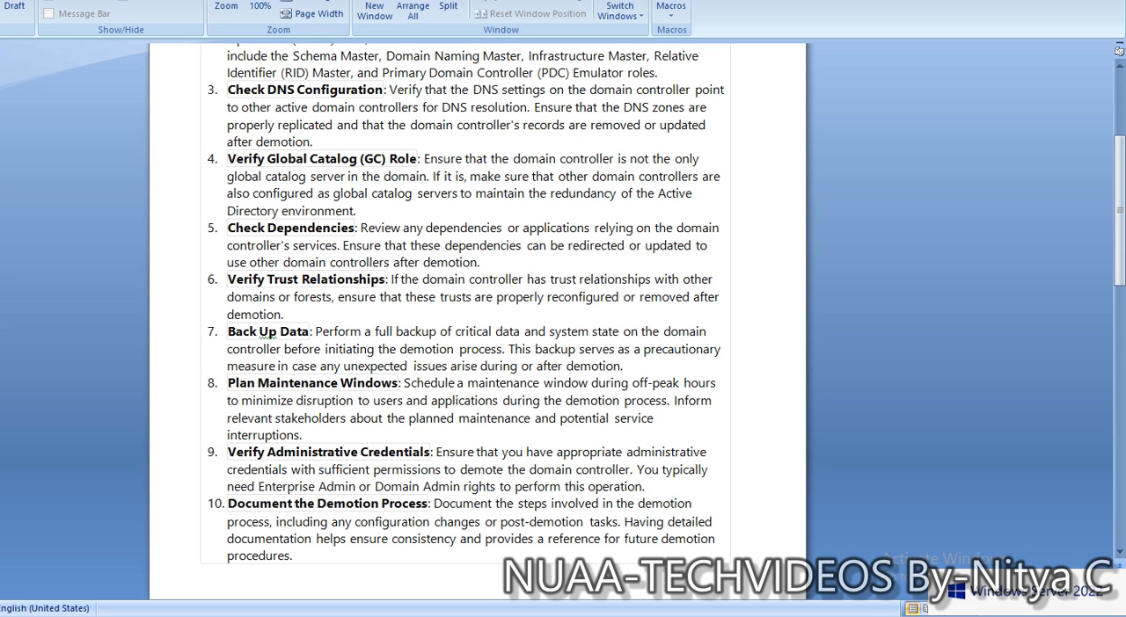
pyautogui.scroll(3, 462, 321)
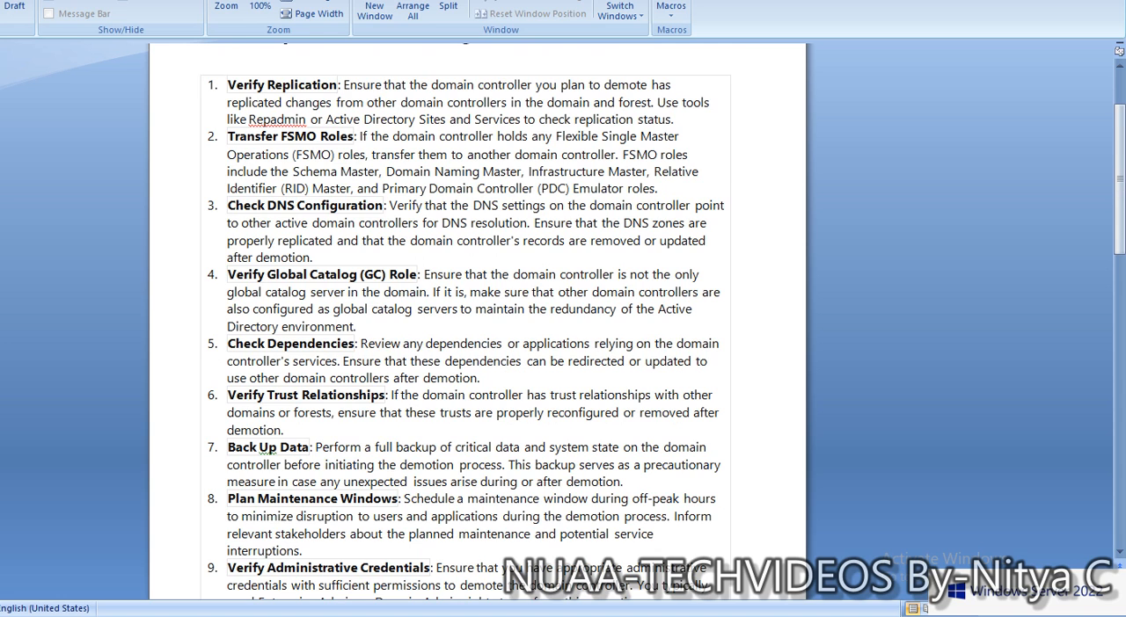
pyautogui.scroll(1, 462, 321)
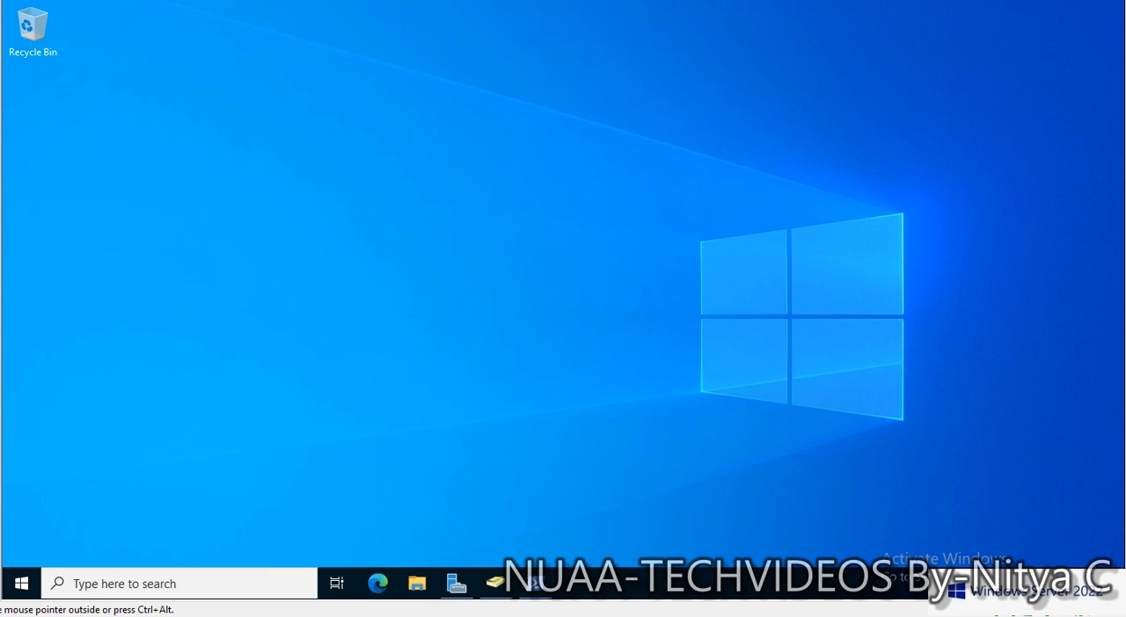
# - Switch to the Windows Server 2022 machine, refresh its desktop and bring up Server Manager
pyautogui.rightClick(288, 138)
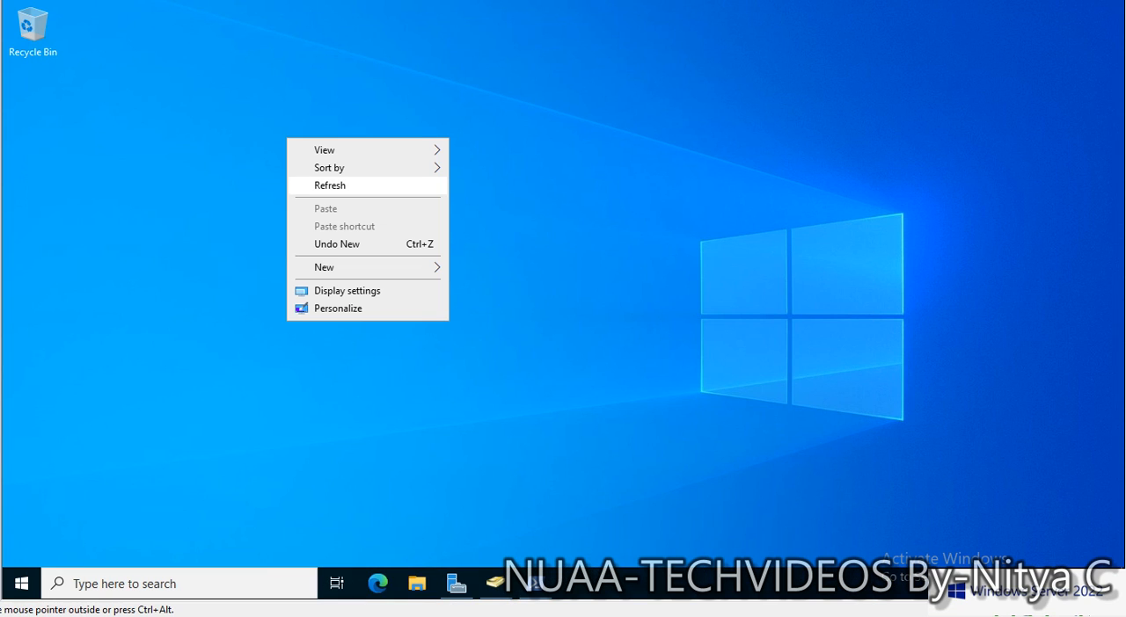
pyautogui.click(329, 186)
pyautogui.click(456, 584)
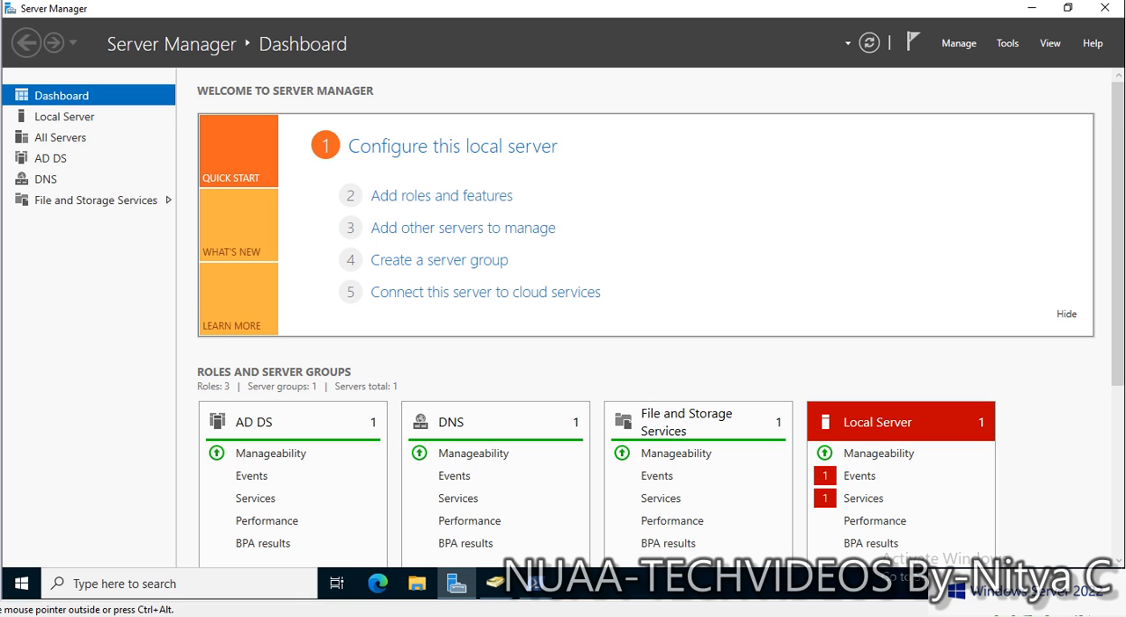
# - Check the server's host name in PowerShell with the hostname command
pyautogui.click(534, 584)
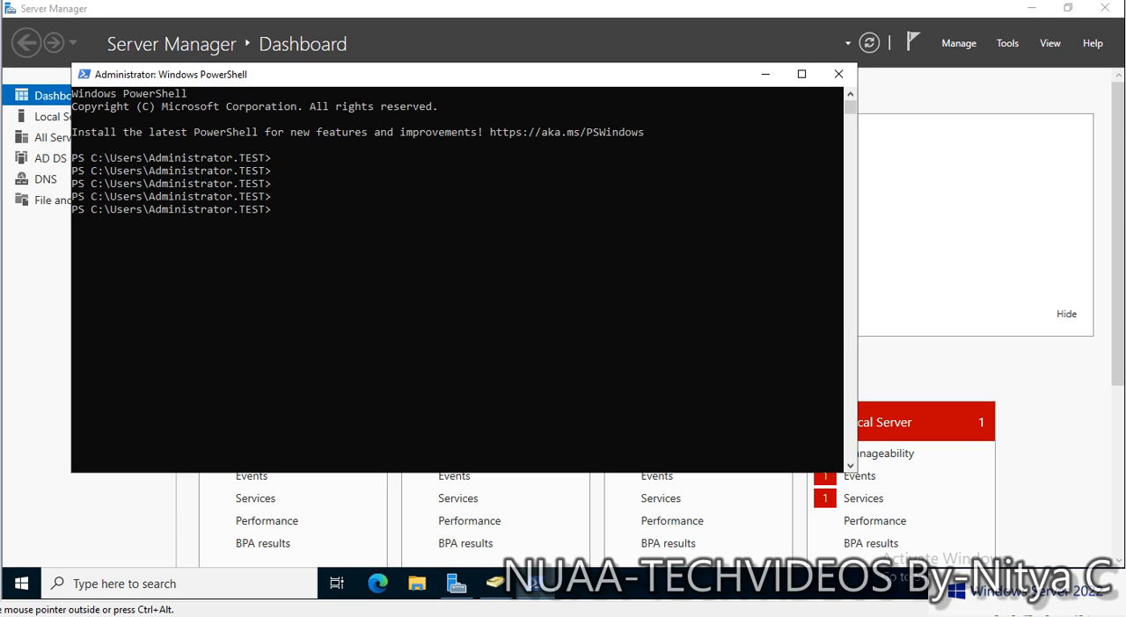
pyautogui.write('hostname')
pyautogui.press('Return')
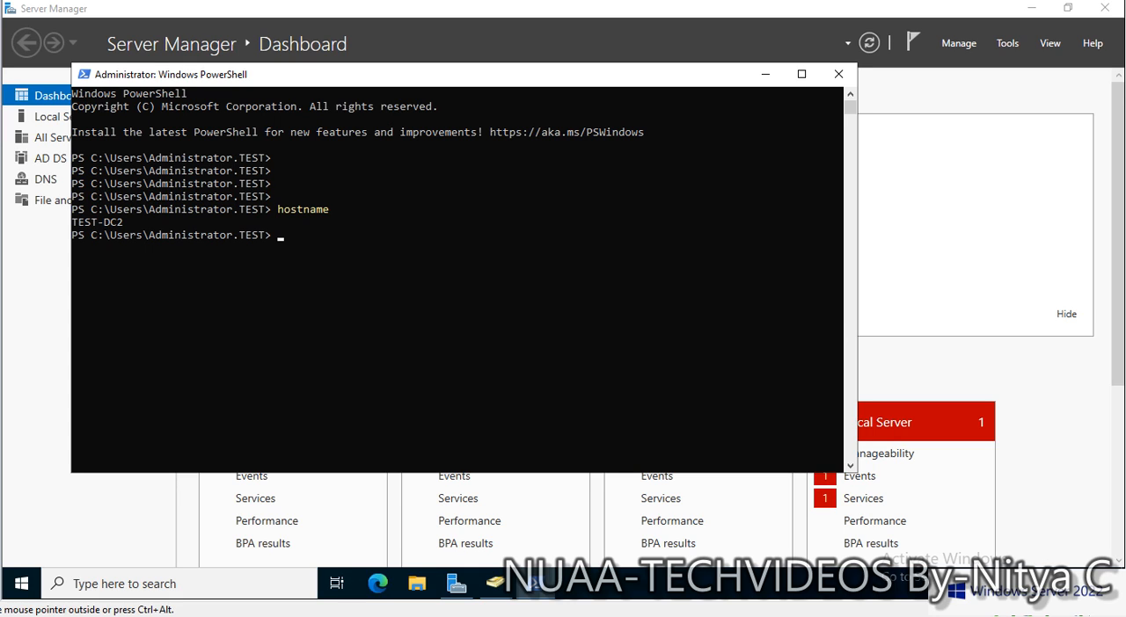
# - Query which domain controllers hold the FSMO roles by running netdom query fsmo
pyautogui.write('netdom query fsmo')
pyautogui.press('Return')
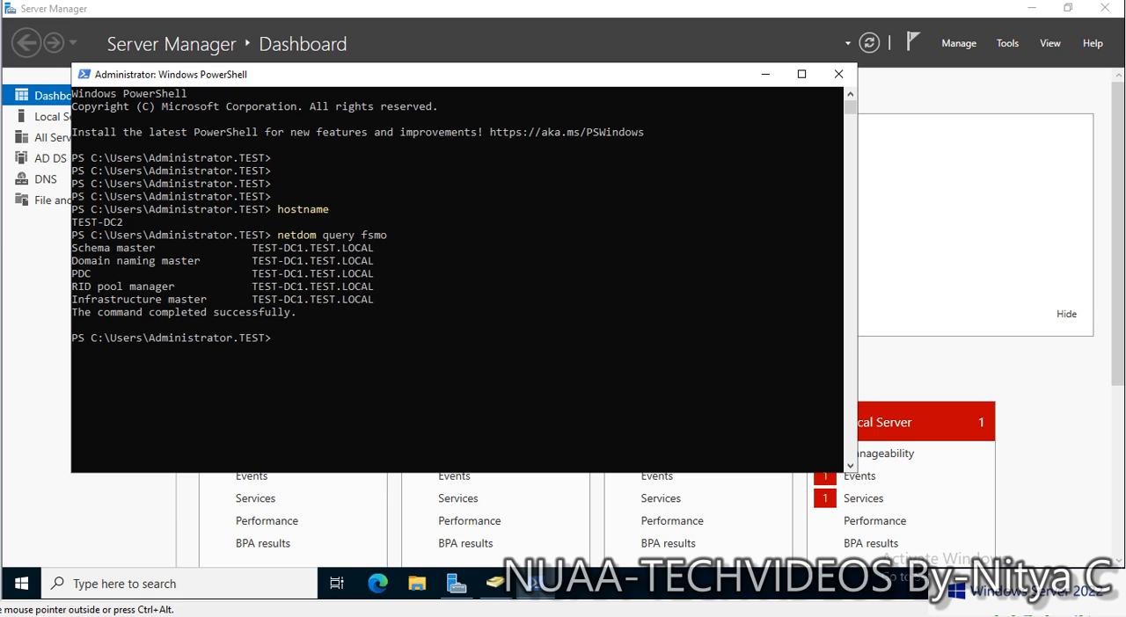
# - List the server's shared folders with net share, and return to Server Manager
pyautogui.write('net share')
pyautogui.press('Return')
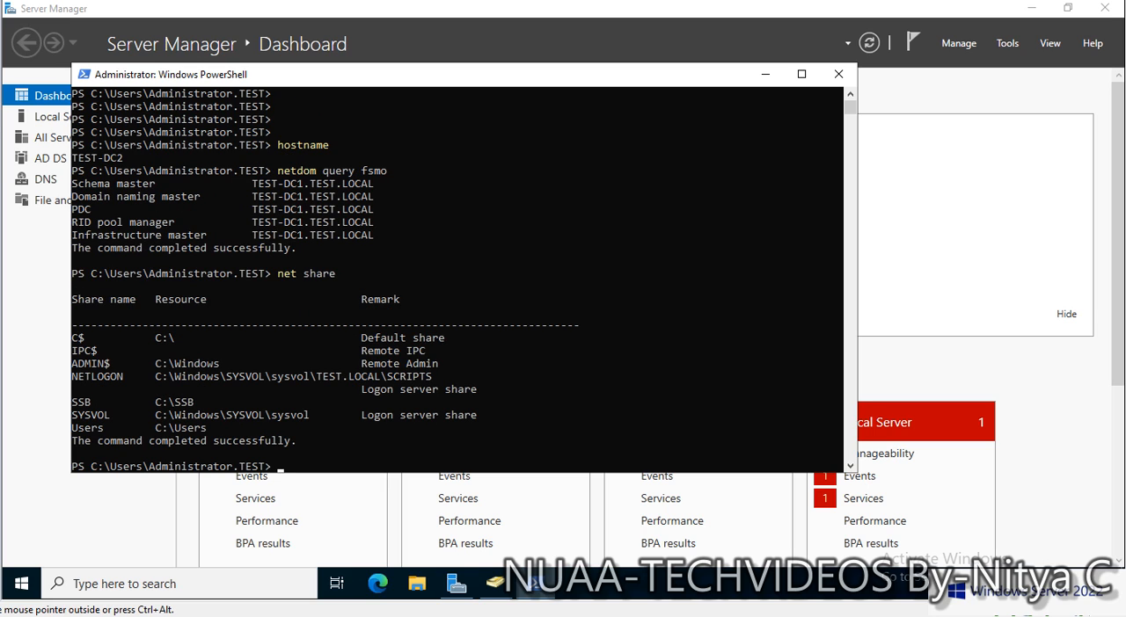
pyautogui.click(764, 74)
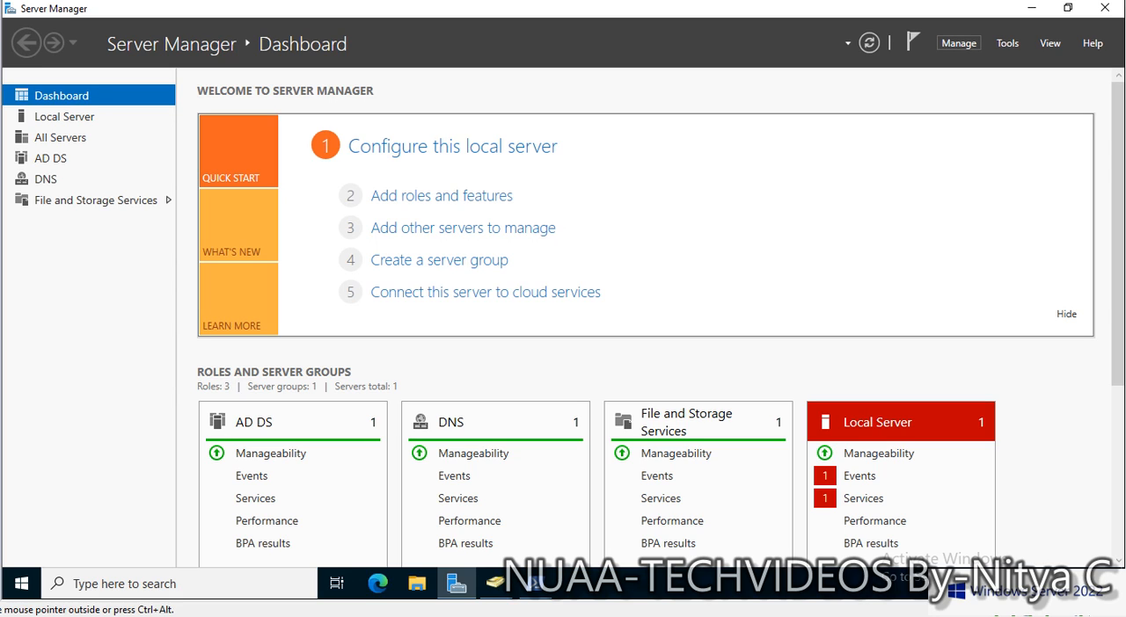
pyautogui.click(959, 43)
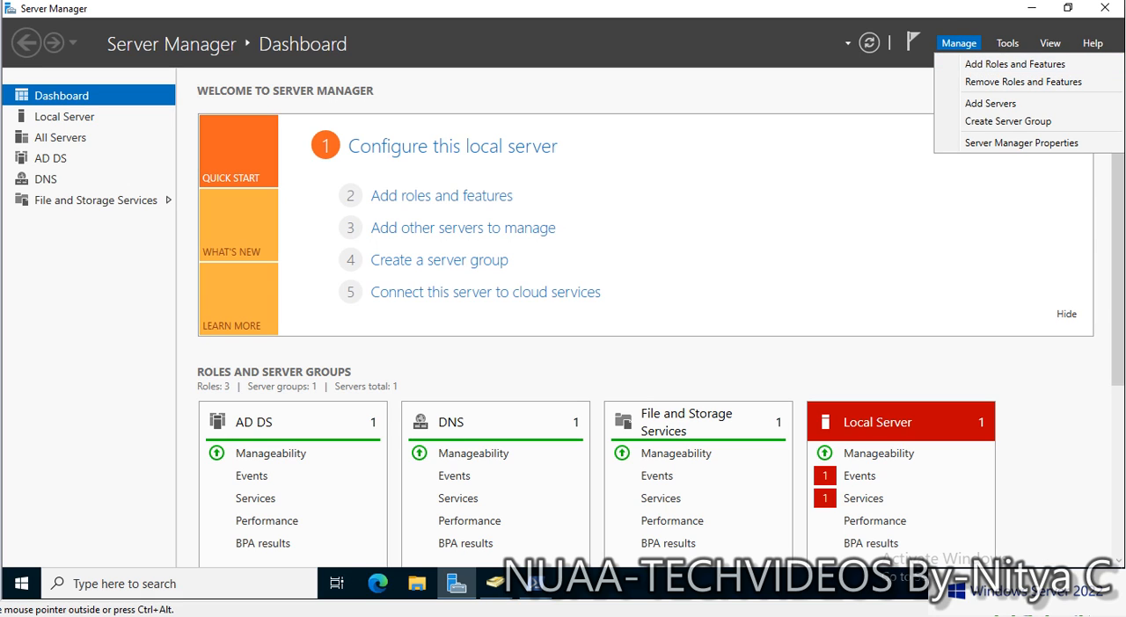
pyautogui.click(441, 196)
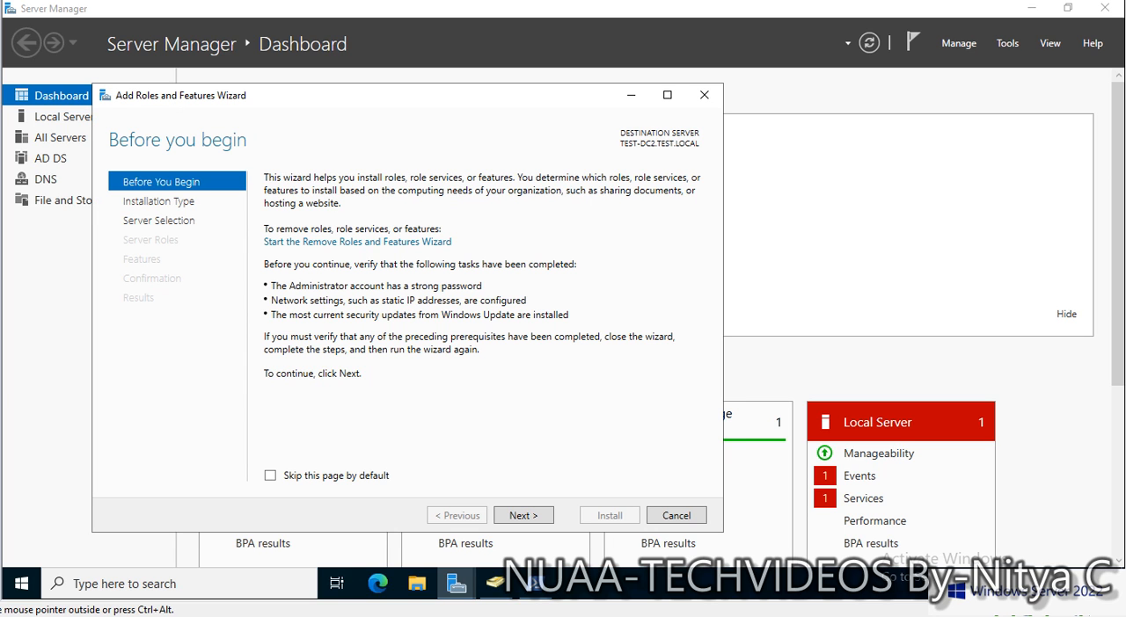
pyautogui.click(676, 515)
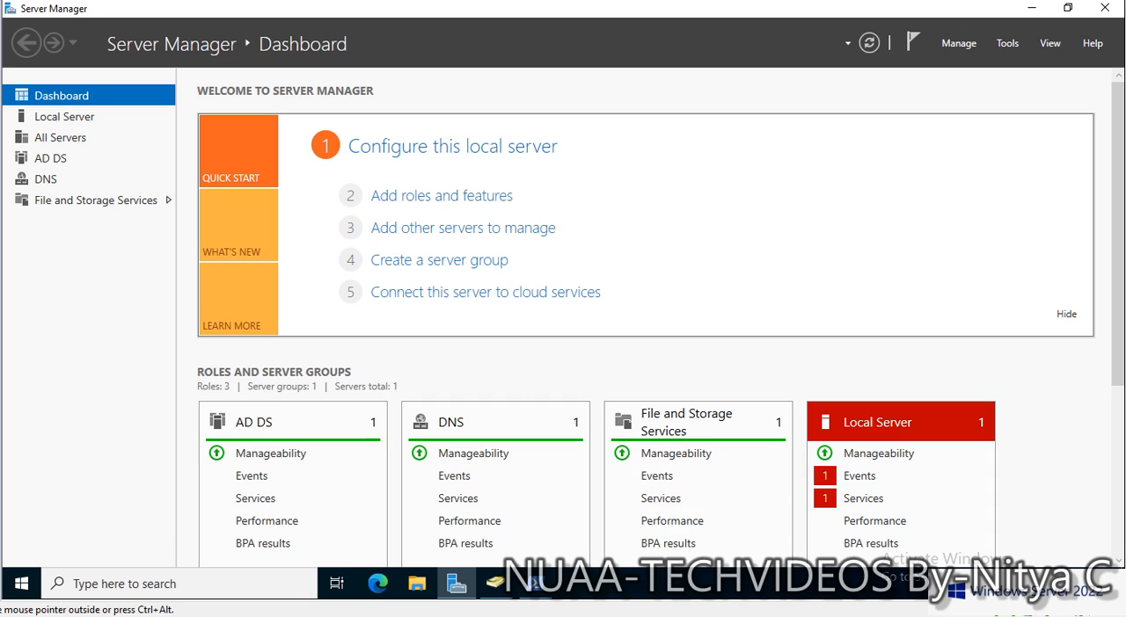
# - Start the Remove Roles and Features Wizard and target TEST-DC2.TEST.LOCAL from the server pool, proceeding to its server roles
pyautogui.click(958, 43)
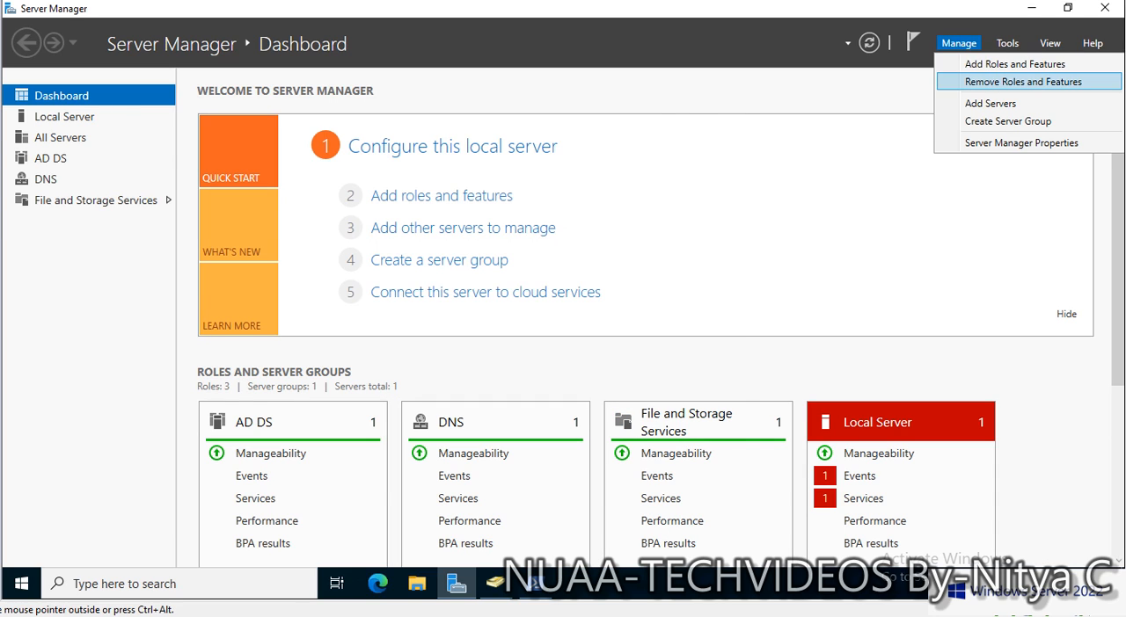
pyautogui.click(1022, 81)
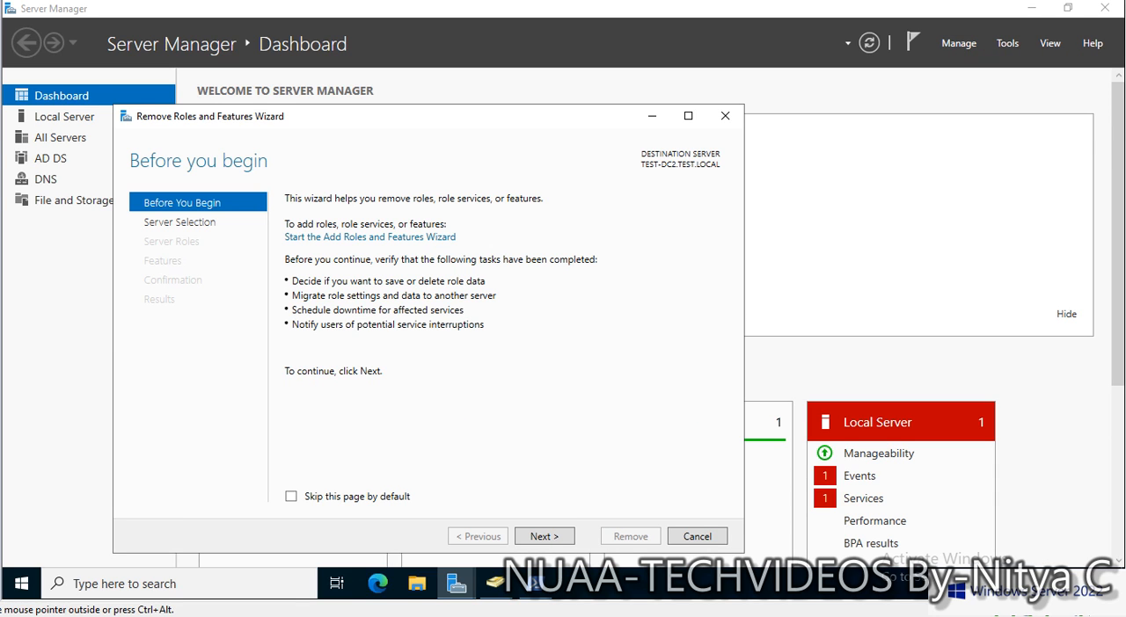
pyautogui.moveTo(429, 123); pyautogui.dragTo(454, 97)
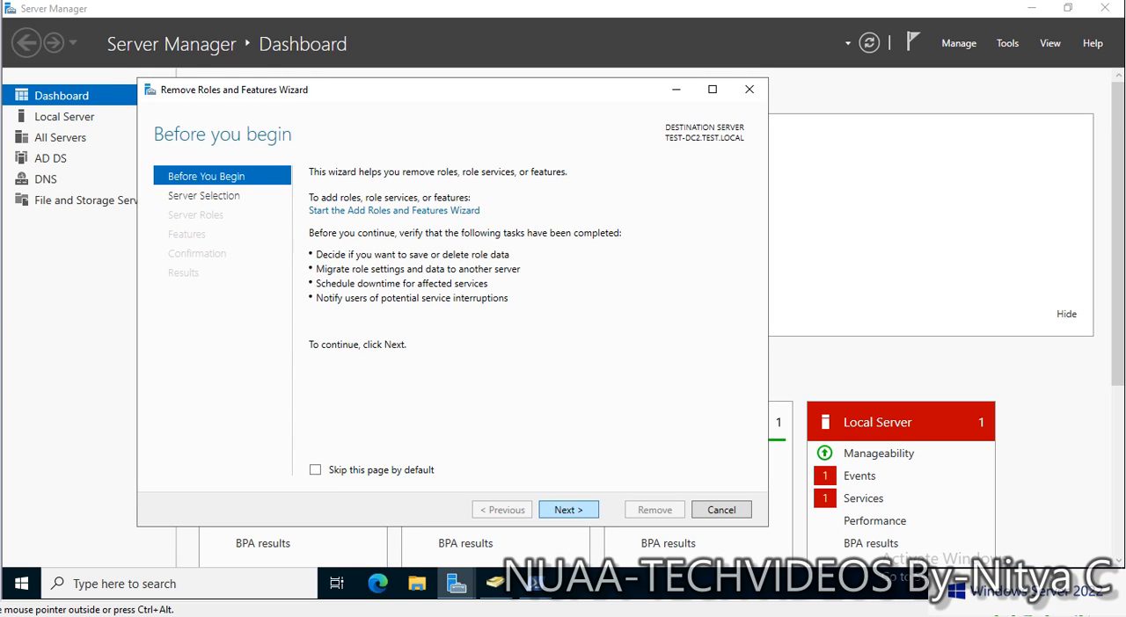
pyautogui.click(569, 510)
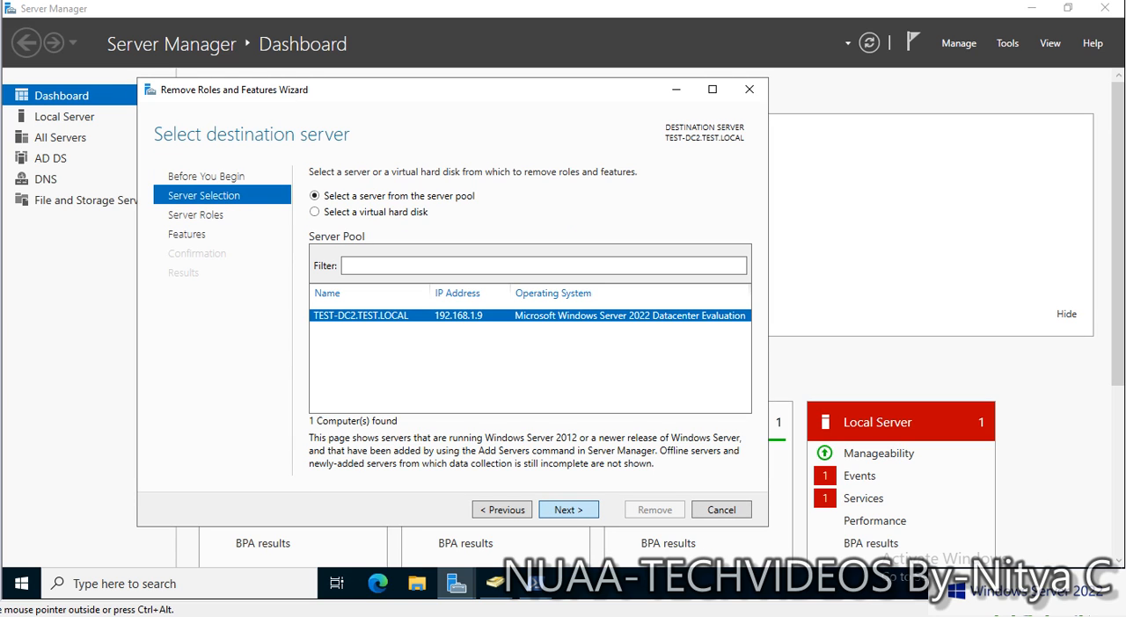
pyautogui.click(568, 510)
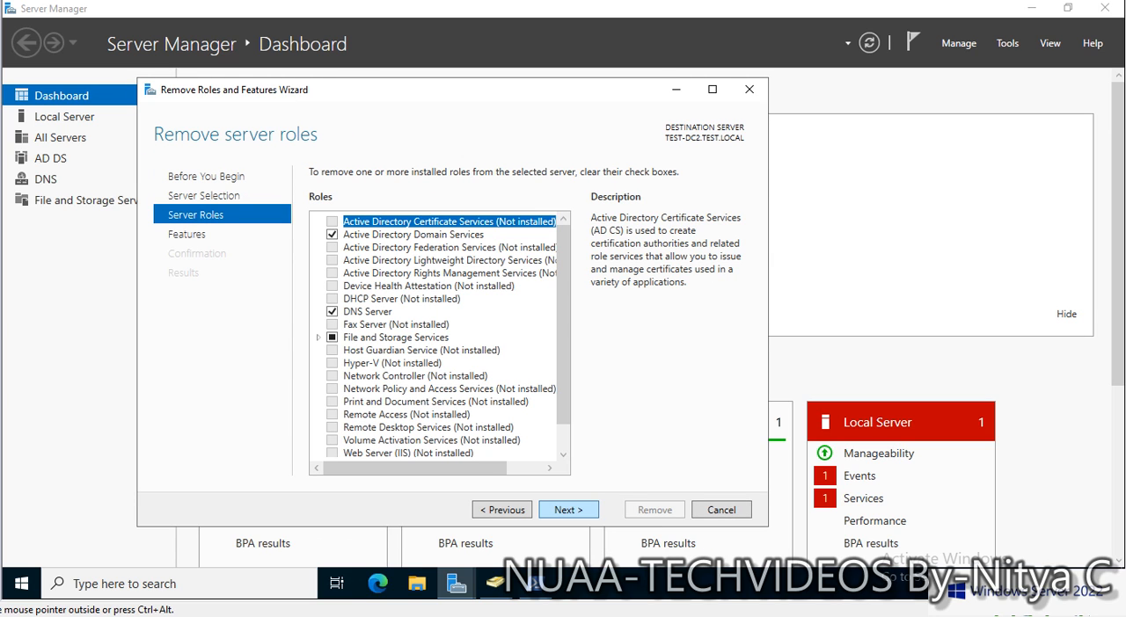
# - Try to remove Active Directory Domain Services with its management tools, and start demoting this domain controller from the validation results
pyautogui.click(331, 235)
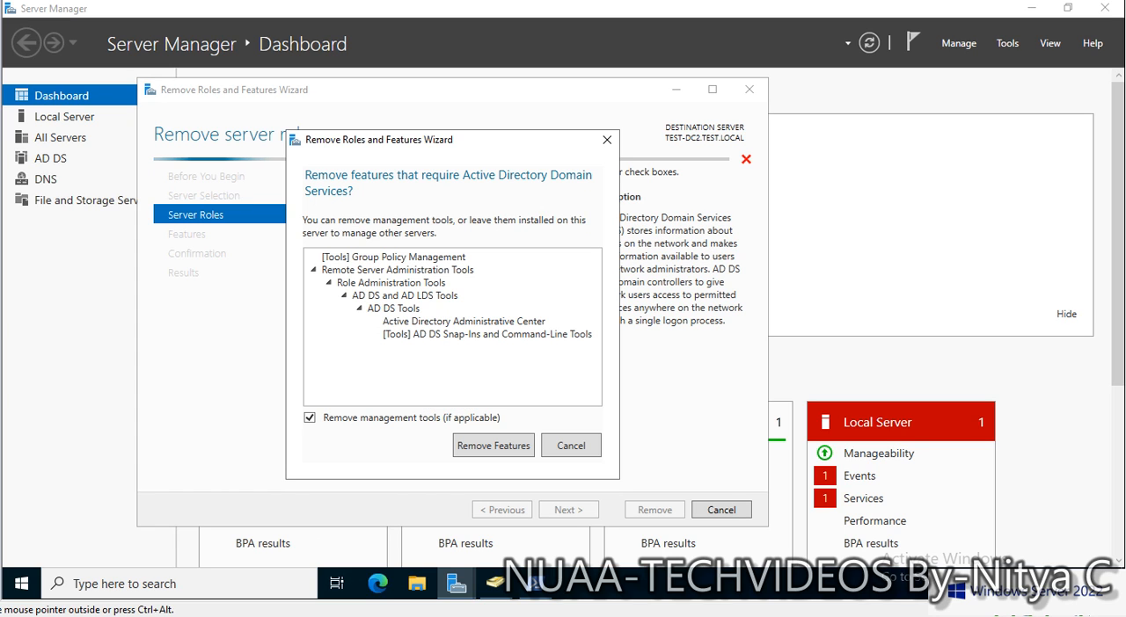
pyautogui.click(493, 446)
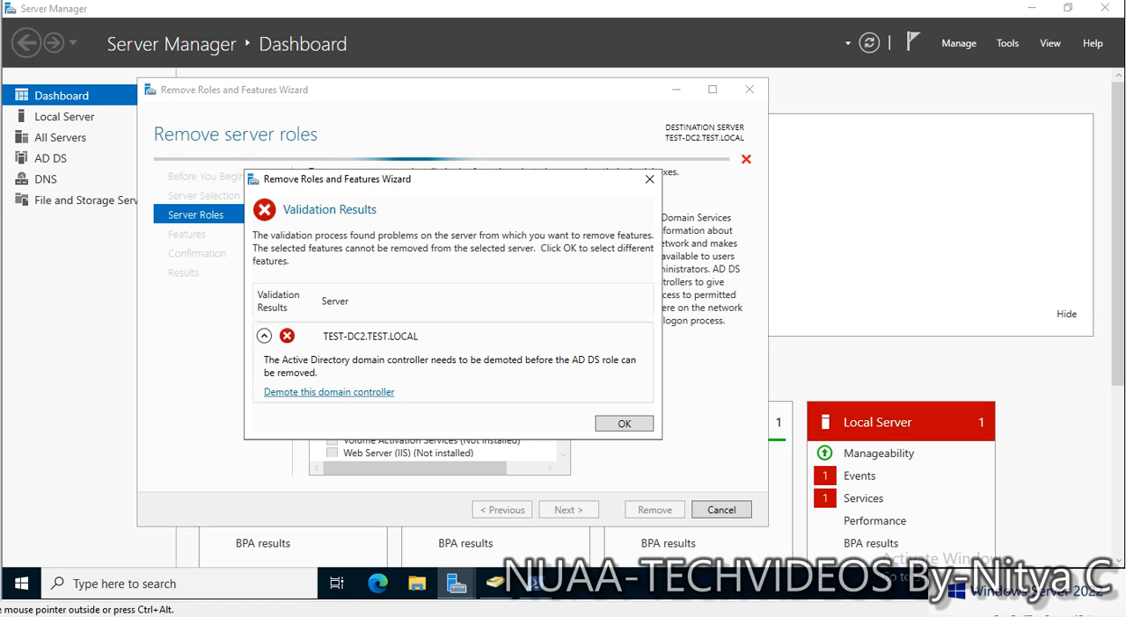
pyautogui.click(329, 392)
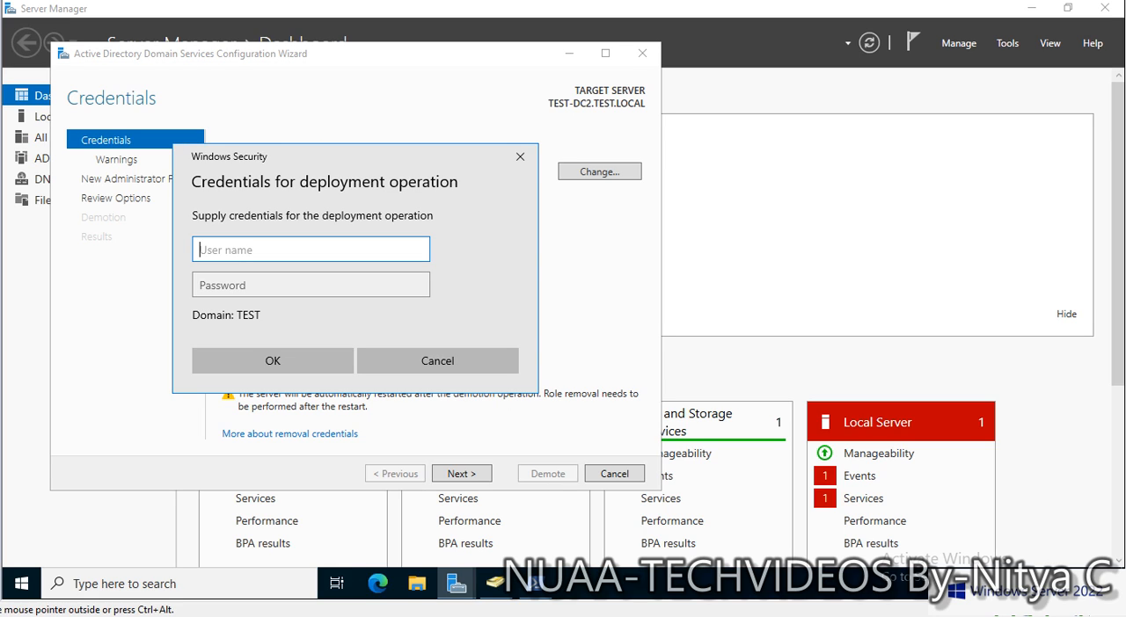
# - Supply the credentials for the deployment operation, entering administrator as the user name and the account password
pyautogui.write('administrator')
pyautogui.press('Tab')
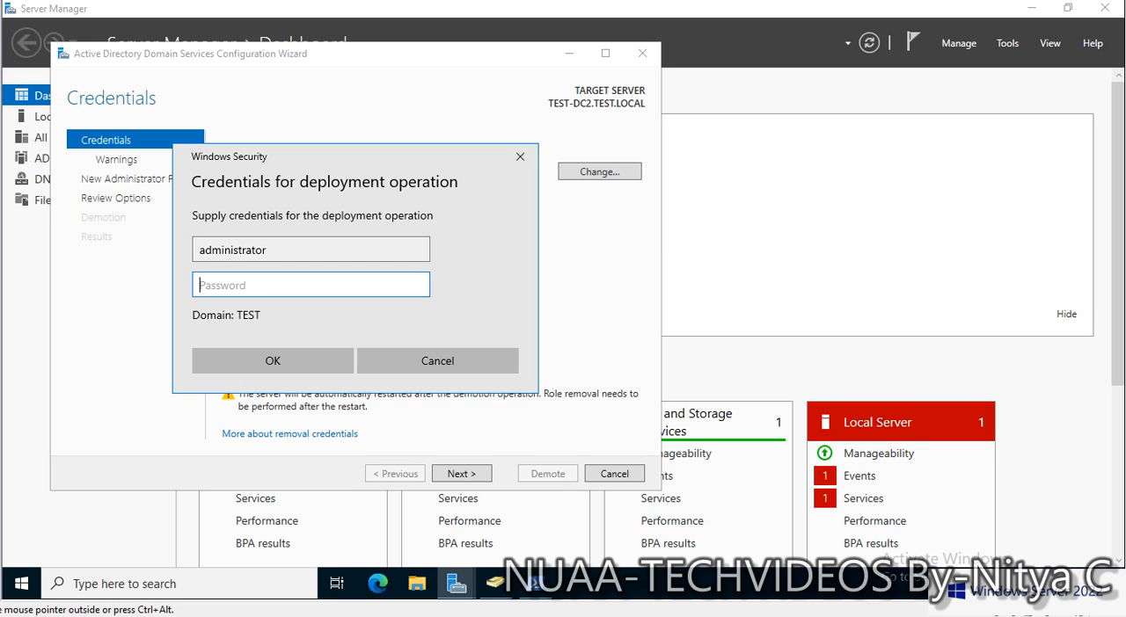
pyautogui.write('Password@1')
pyautogui.press('Return')
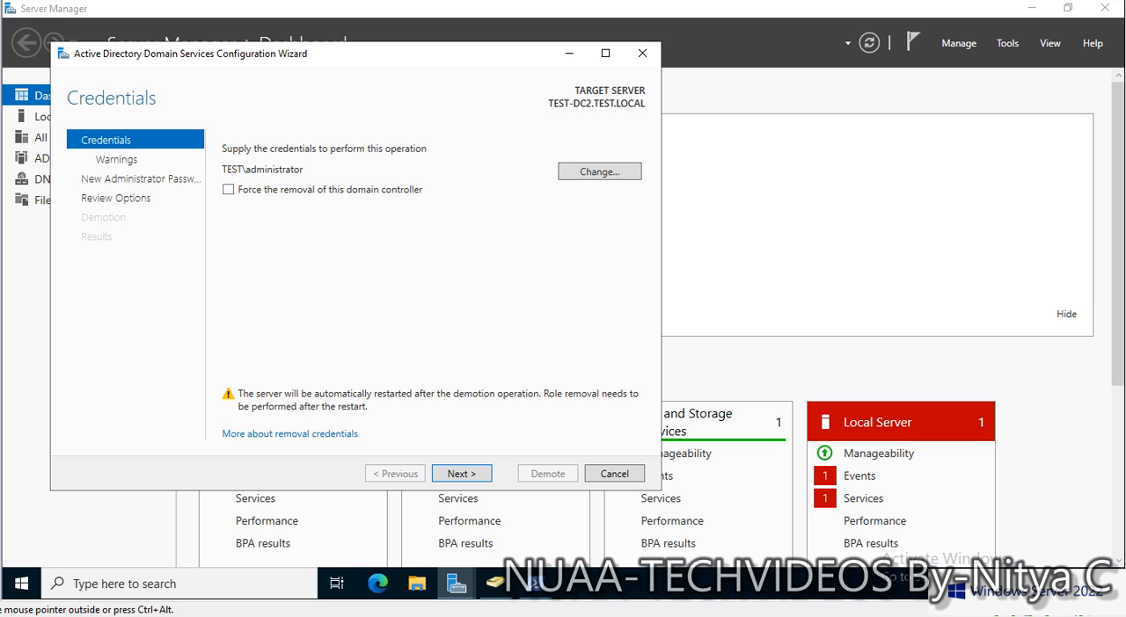
# - Go on without forcing the removal and accept the DNS and Global Catalog role warning with Proceed with removal
pyautogui.click(479, 473)
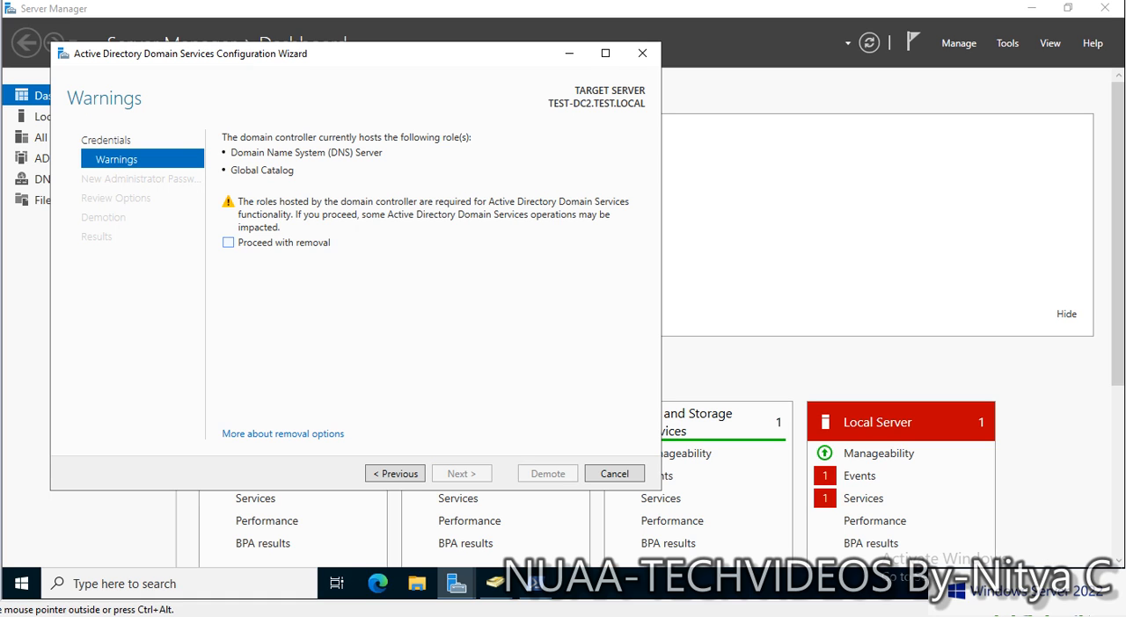
pyautogui.click(229, 243)
pyautogui.click(462, 473)
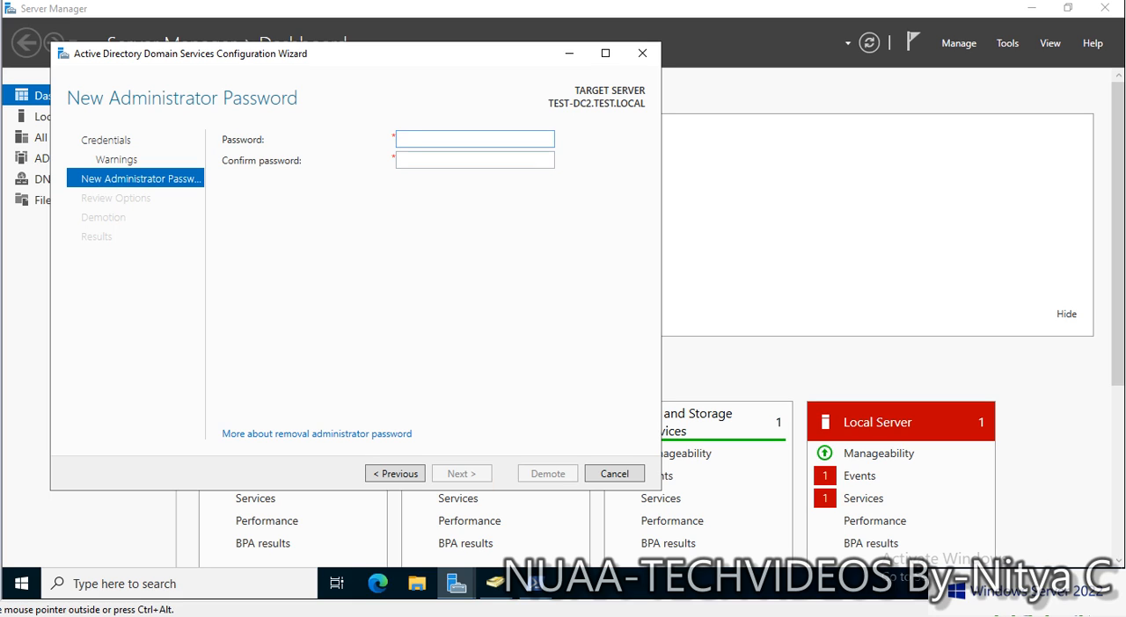
# - Enter and confirm the new local administrator password, and proceed to the review of the demotion options
pyautogui.write('••••••••••')
pyautogui.press('Tab')
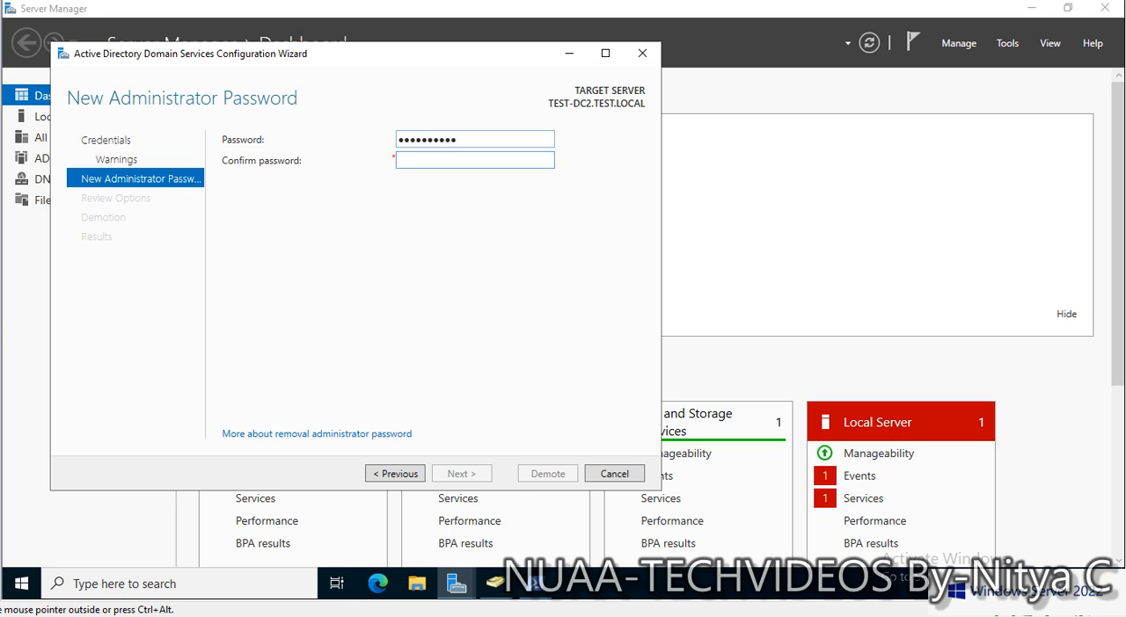
pyautogui.write('••••••••••')
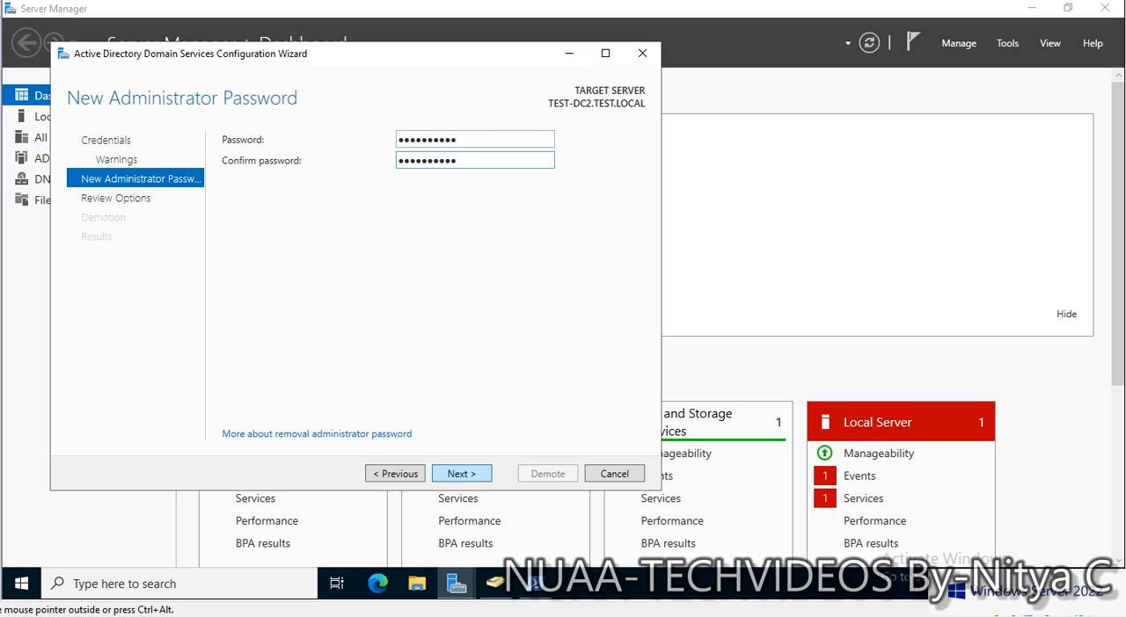
pyautogui.press('Return')
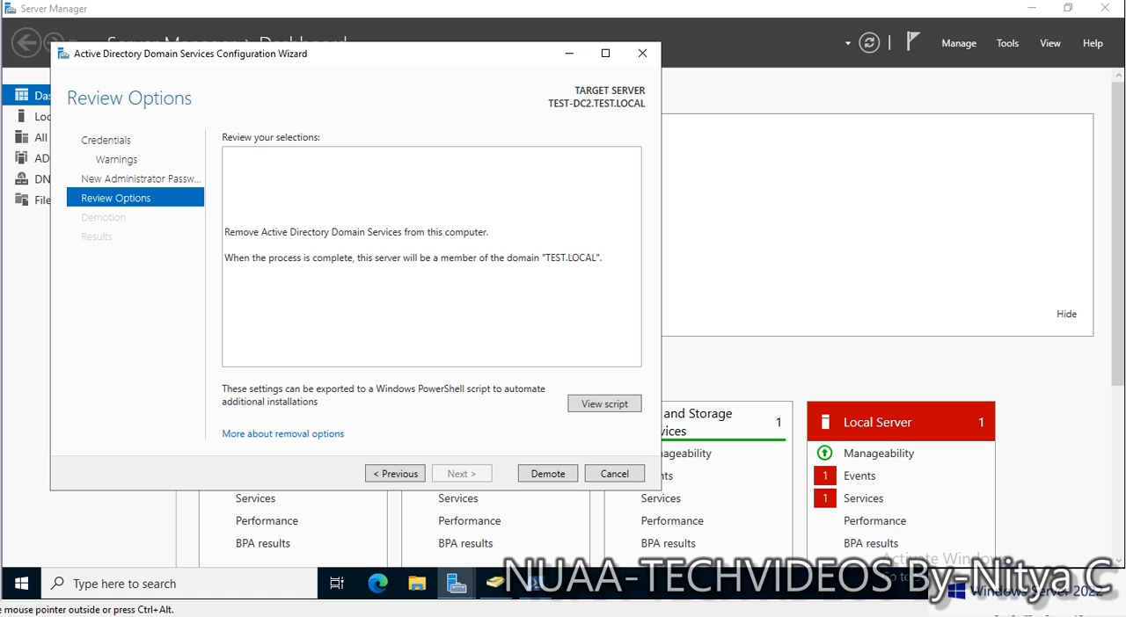
# - View the PowerShell script generated for the demotion and highlight its commands
pyautogui.click(604, 404)
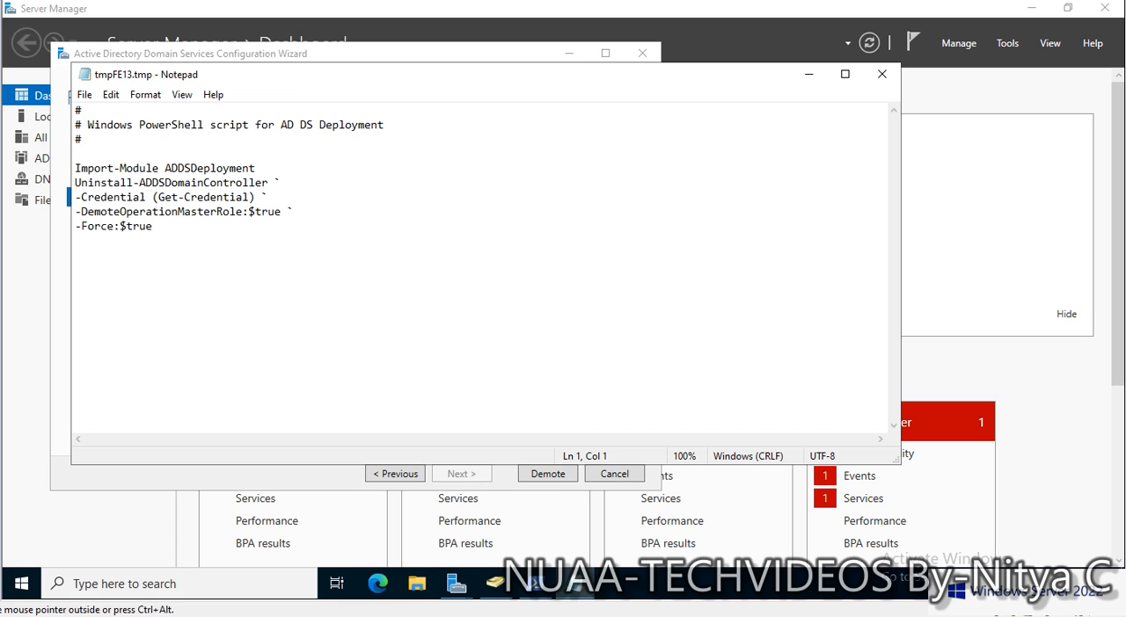
pyautogui.moveTo(87, 125); pyautogui.dragTo(75, 255)
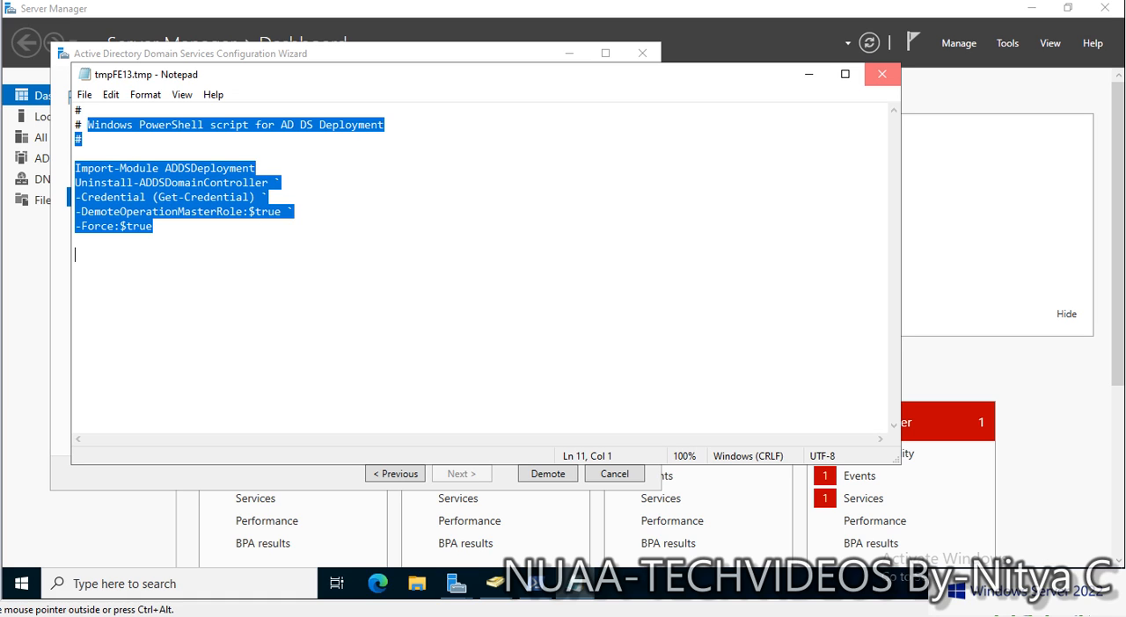
# - Close the generated PowerShell script, return to the AD DS Configuration Wizard and start the demotion
pyautogui.click(881, 74)
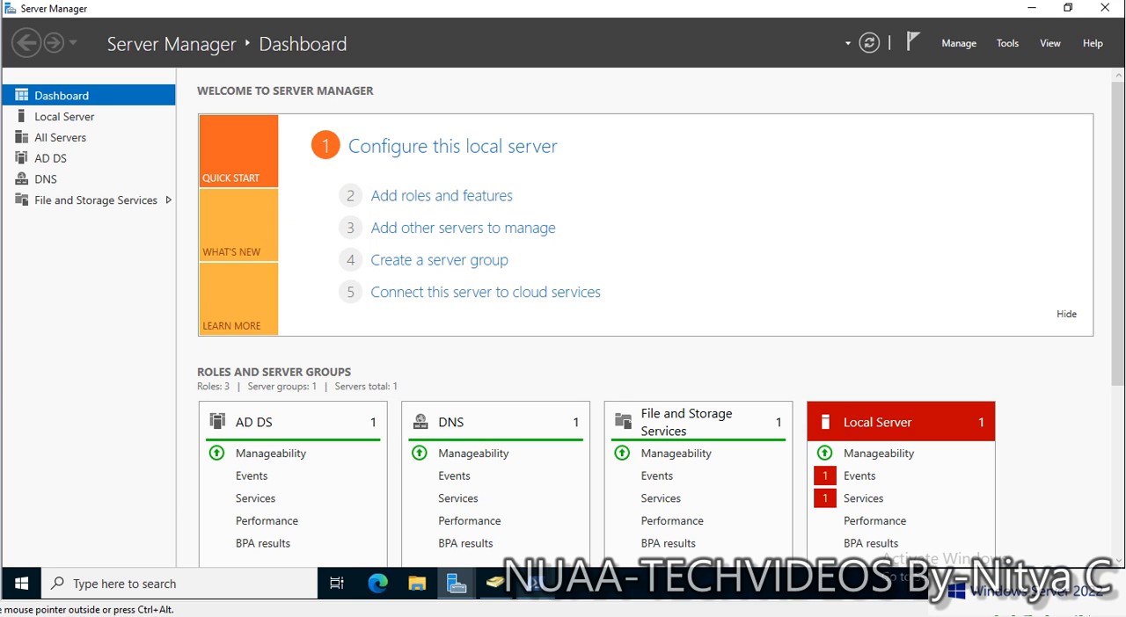
pyautogui.moveTo(456, 584)
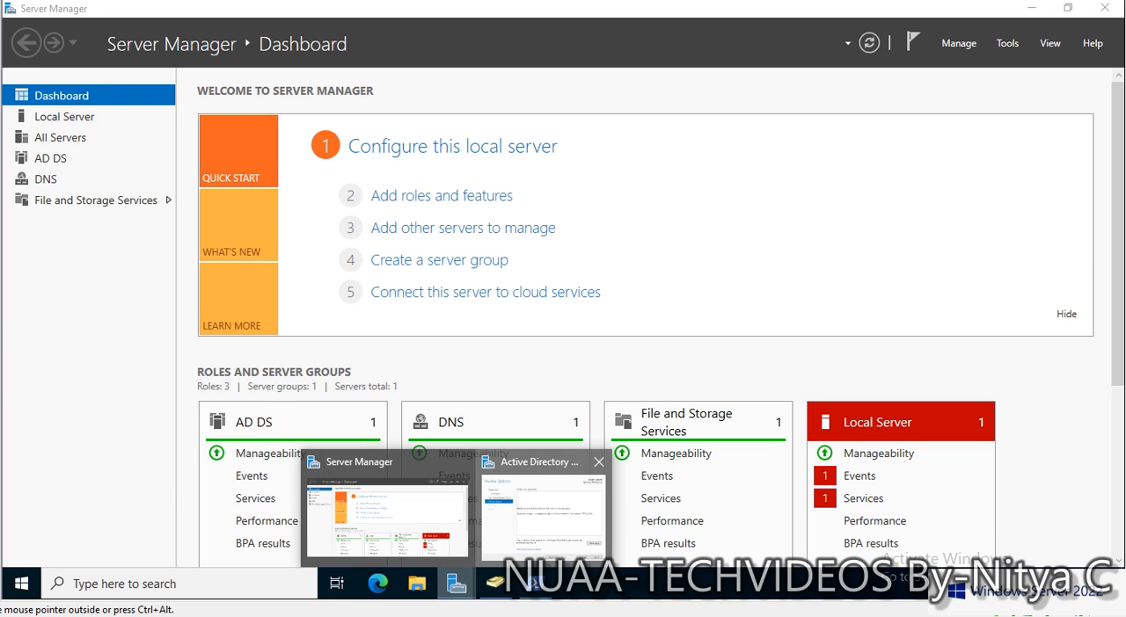
pyautogui.click(543, 508)
pyautogui.click(547, 473)
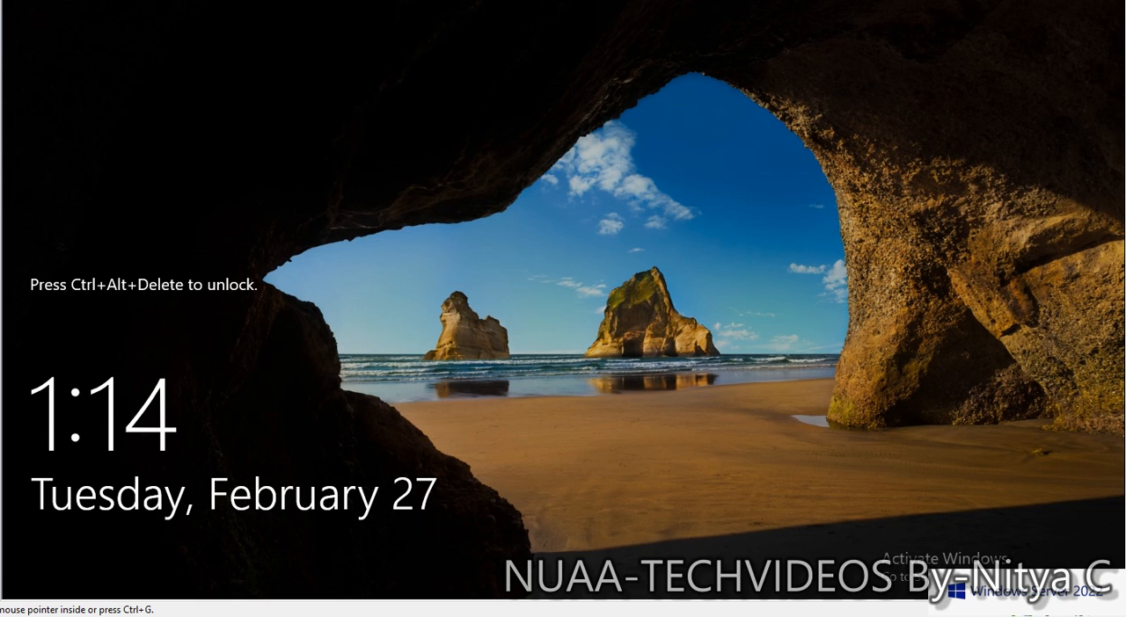
# - Unlock the locked Windows Server session by entering the account password
pyautogui.hotkey('ctrl', 'alt', 'Delete')
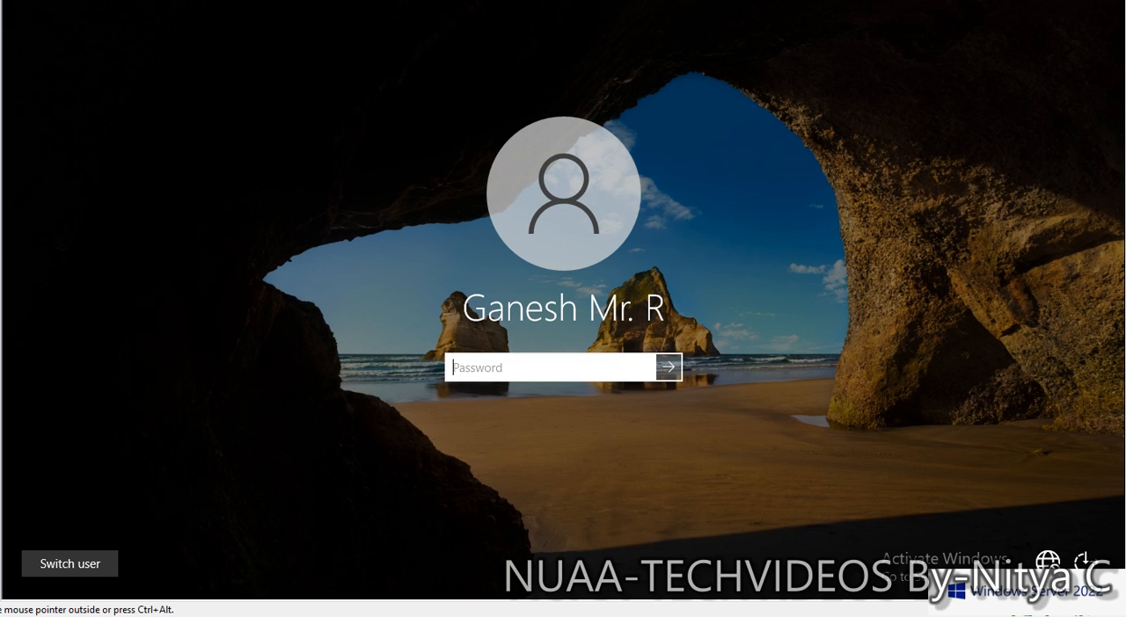
pyautogui.write('**********')
pyautogui.press('Return')
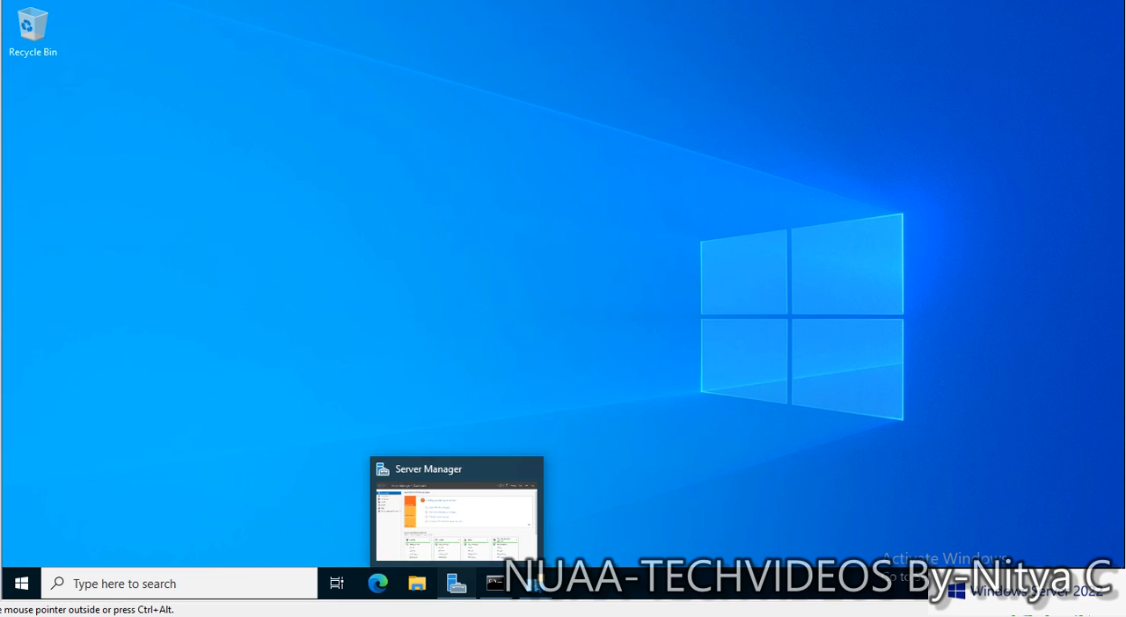
# - Check the Domain Controllers container in Active Directory Users and Computers, widening the Name and Site columns to read the entries
pyautogui.click(456, 584)
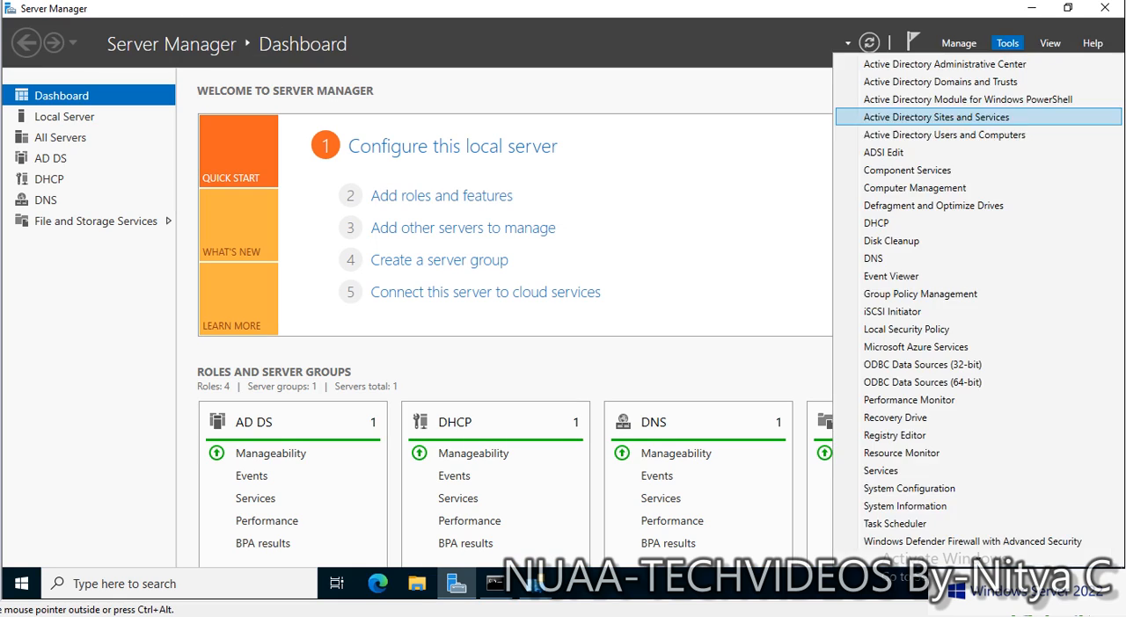
pyautogui.click(1007, 43)
pyautogui.click(944, 134)
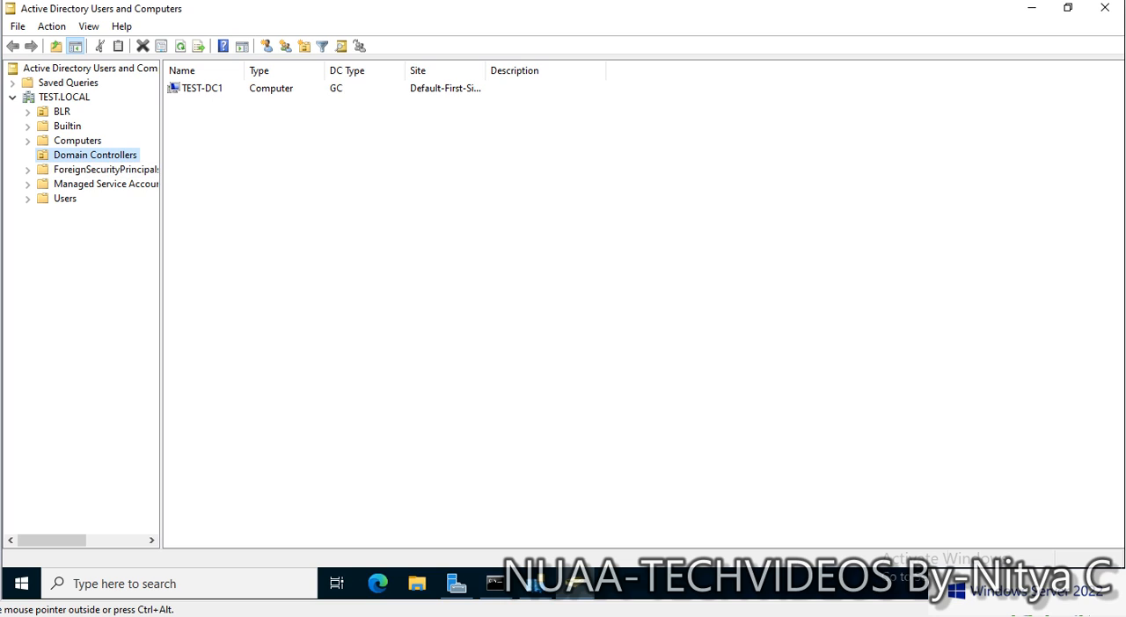
pyautogui.click(202, 88)
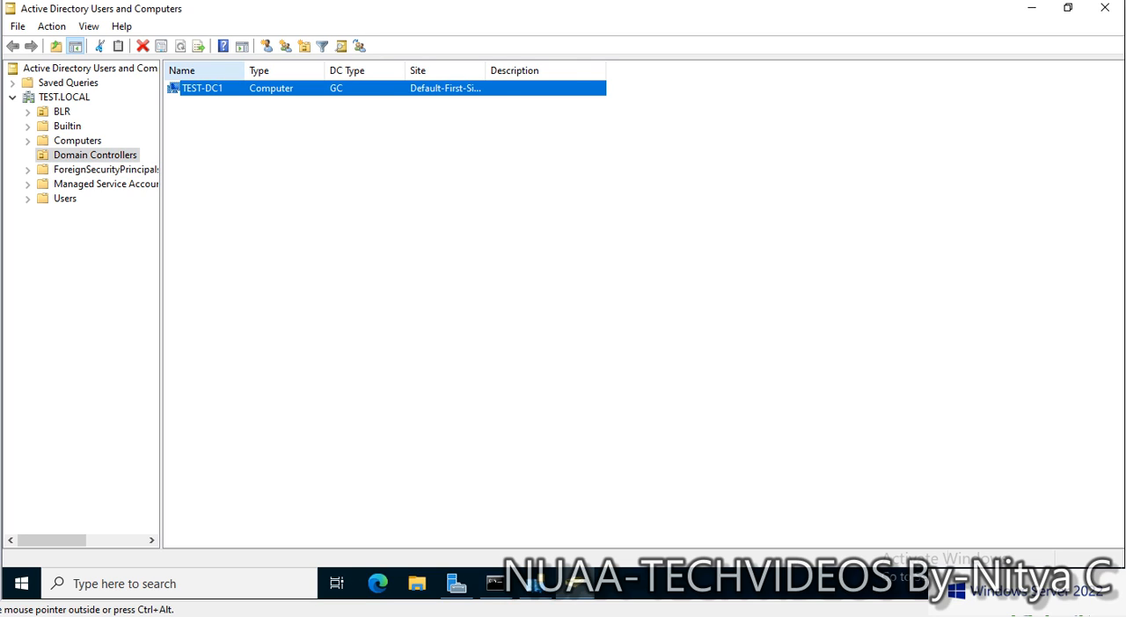
pyautogui.moveTo(245, 70); pyautogui.dragTo(282, 71)
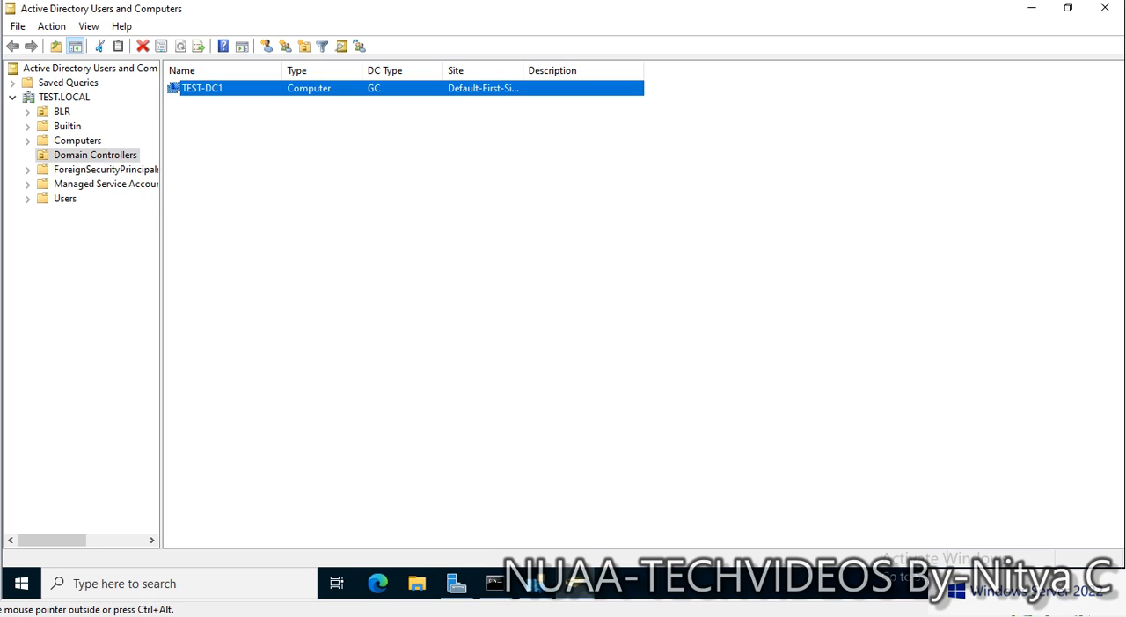
pyautogui.moveTo(523, 70); pyautogui.dragTo(552, 70)
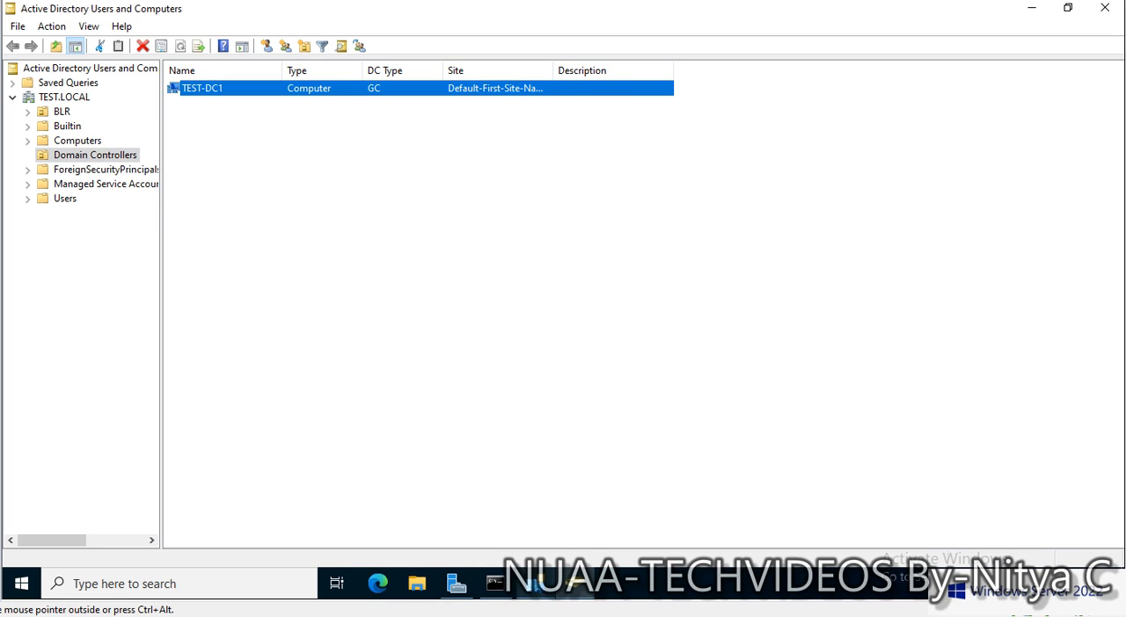
# - Switch to Active Directory Sites and Services, refresh Default-First-Site-Name and expand its Servers container
pyautogui.click(535, 583)
pyautogui.click(664, 117)
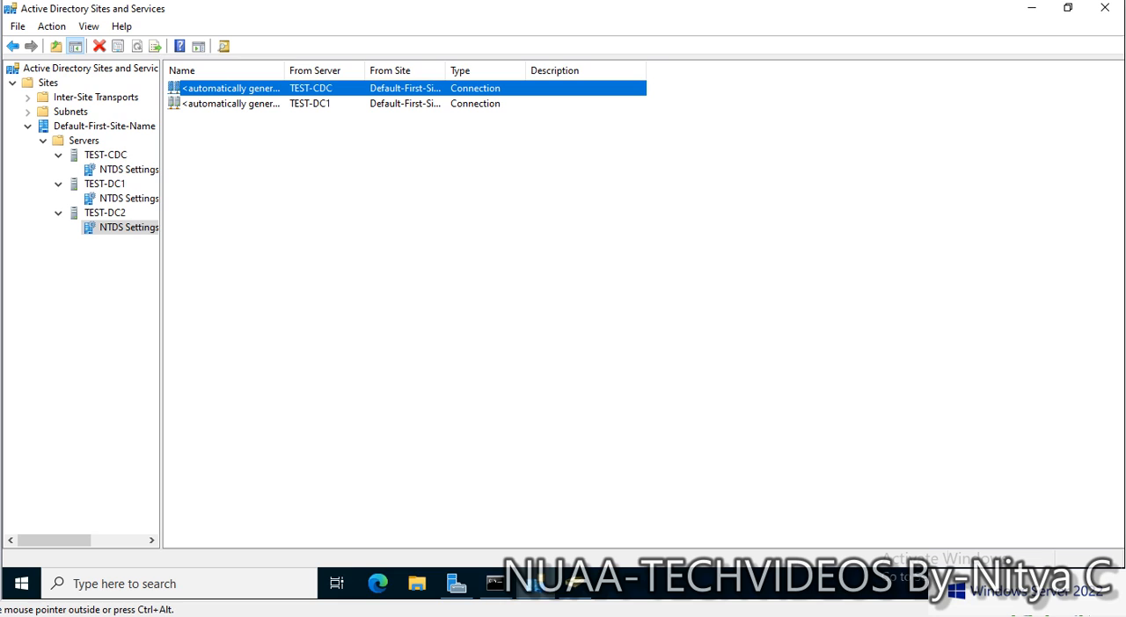
pyautogui.click(103, 127)
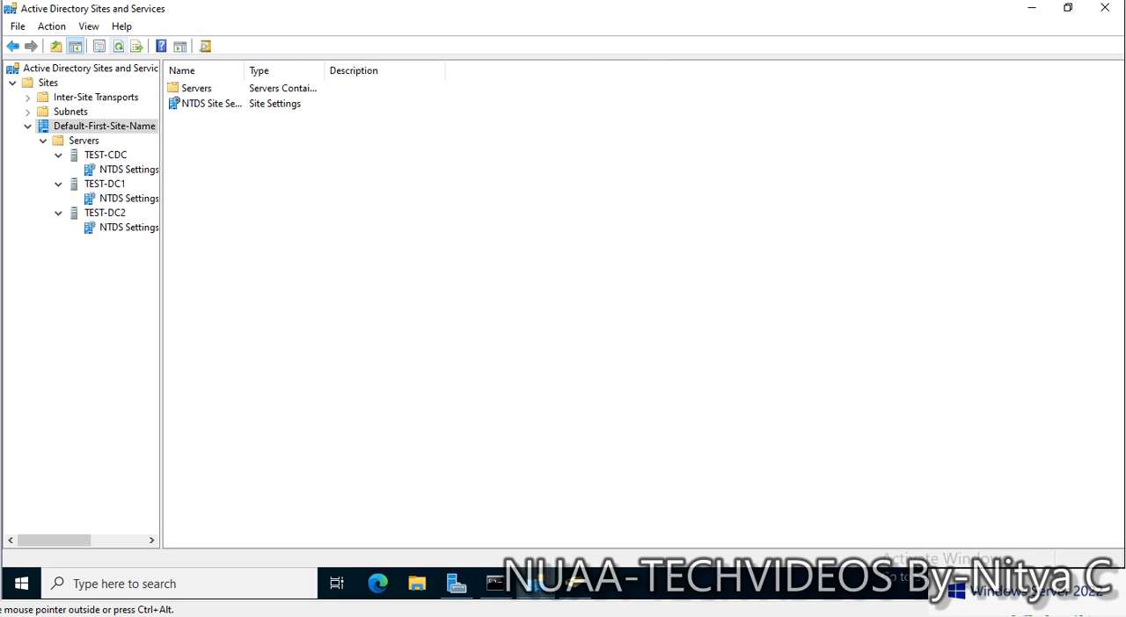
pyautogui.click(119, 47)
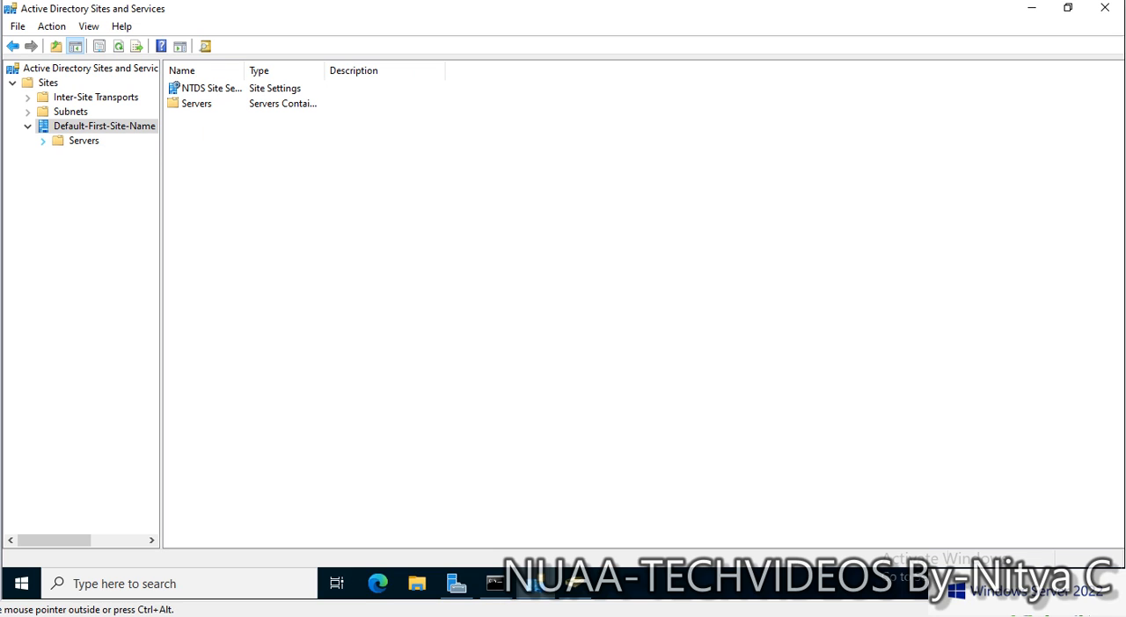
pyautogui.click(43, 141)
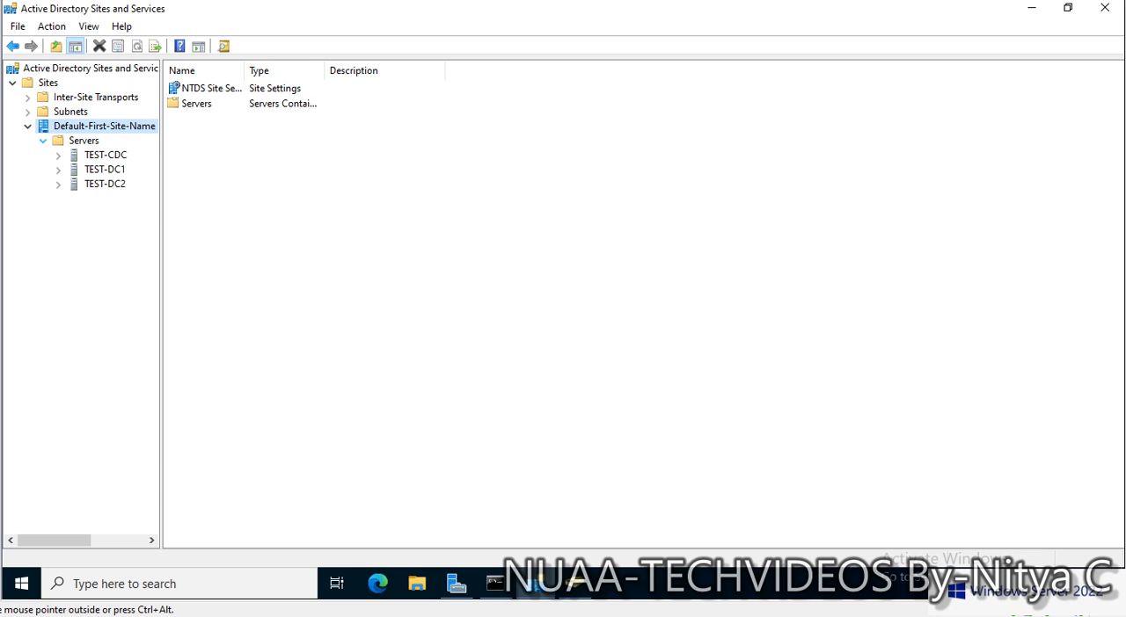
# - Compare the TEST-DC2 and TEST-DC1 server objects, checking whether each contains NTDS Settings
pyautogui.click(74, 184)
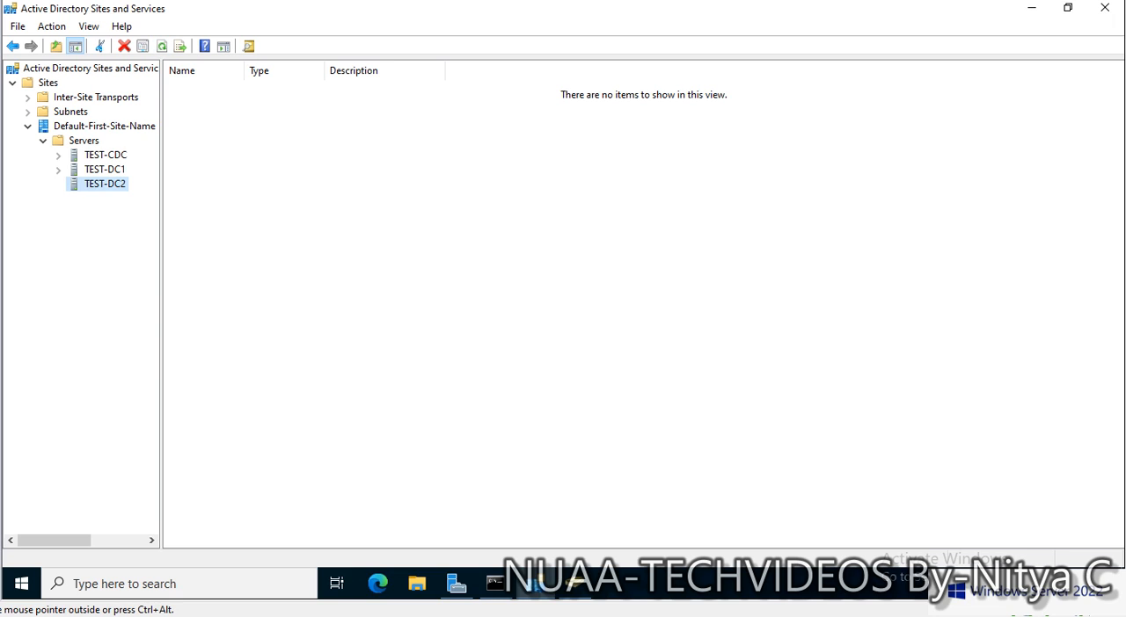
pyautogui.click(104, 169)
pyautogui.click(58, 169)
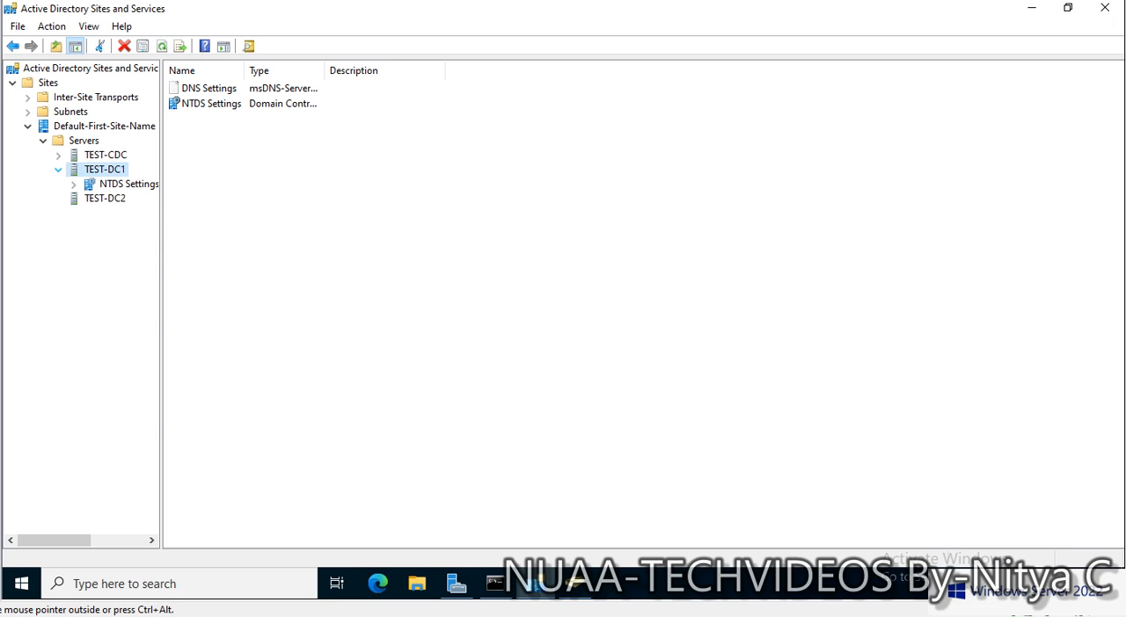
pyautogui.click(58, 169)
pyautogui.click(58, 168)
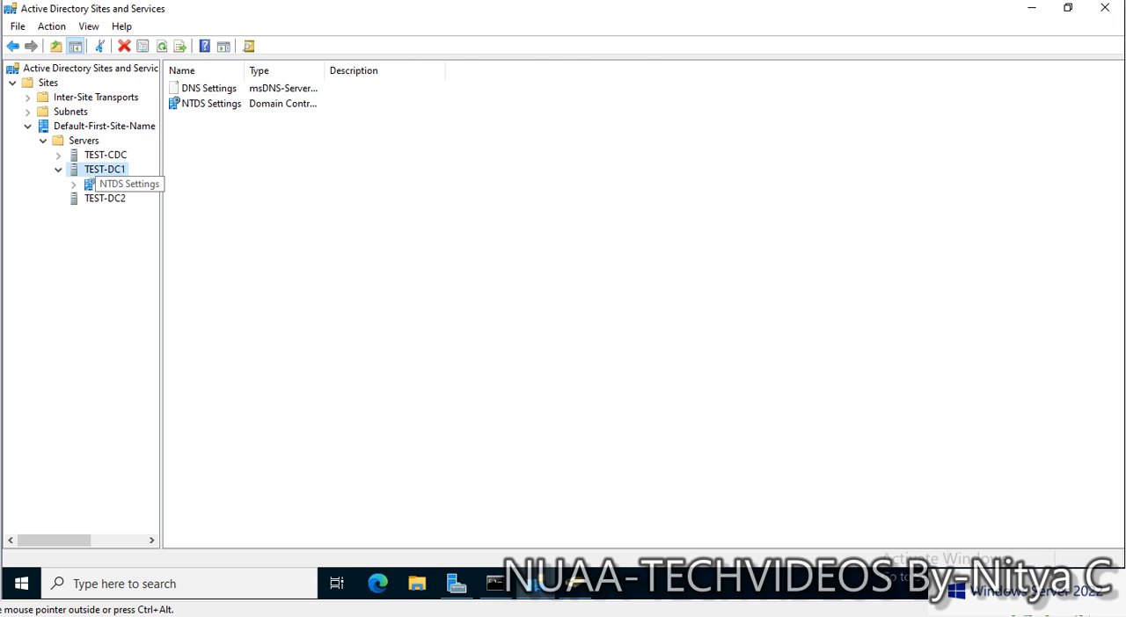
pyautogui.click(127, 184)
pyautogui.click(105, 199)
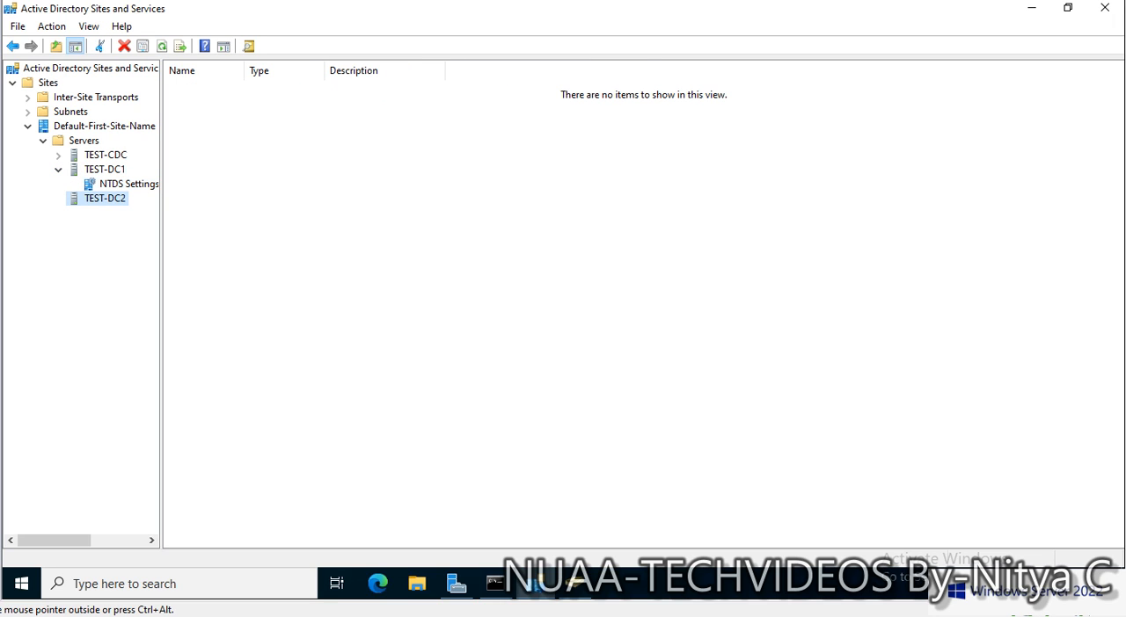
# - Delete the TEST-DC2 server object from the site, confirm the deletion, refresh the Servers list and minimize the console
pyautogui.rightClick(114, 198)
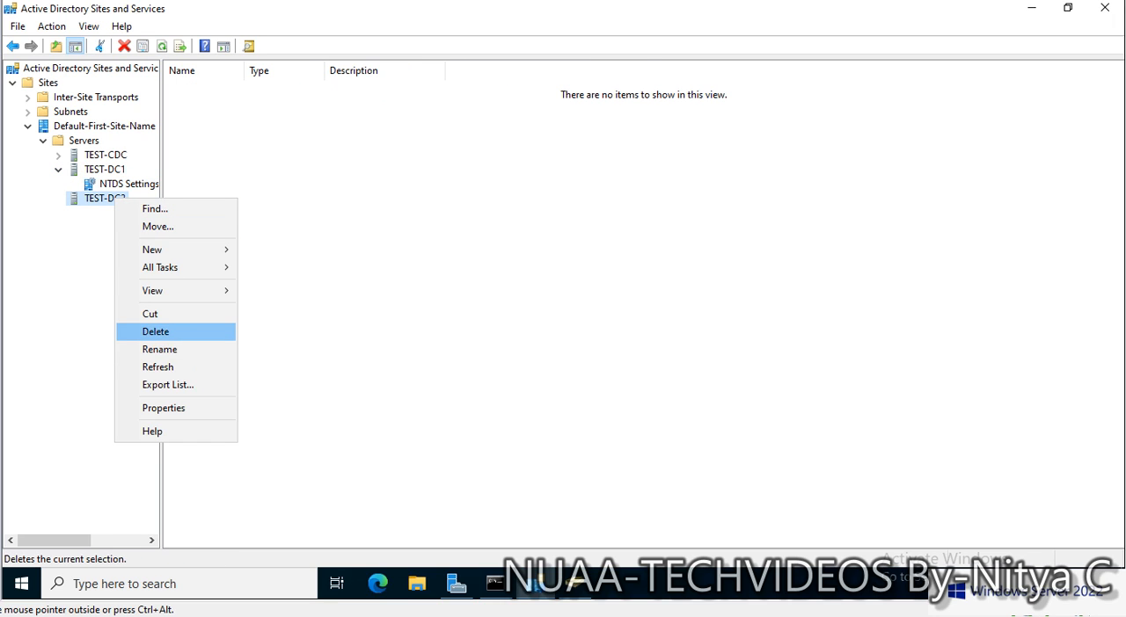
pyautogui.click(158, 331)
pyautogui.click(626, 350)
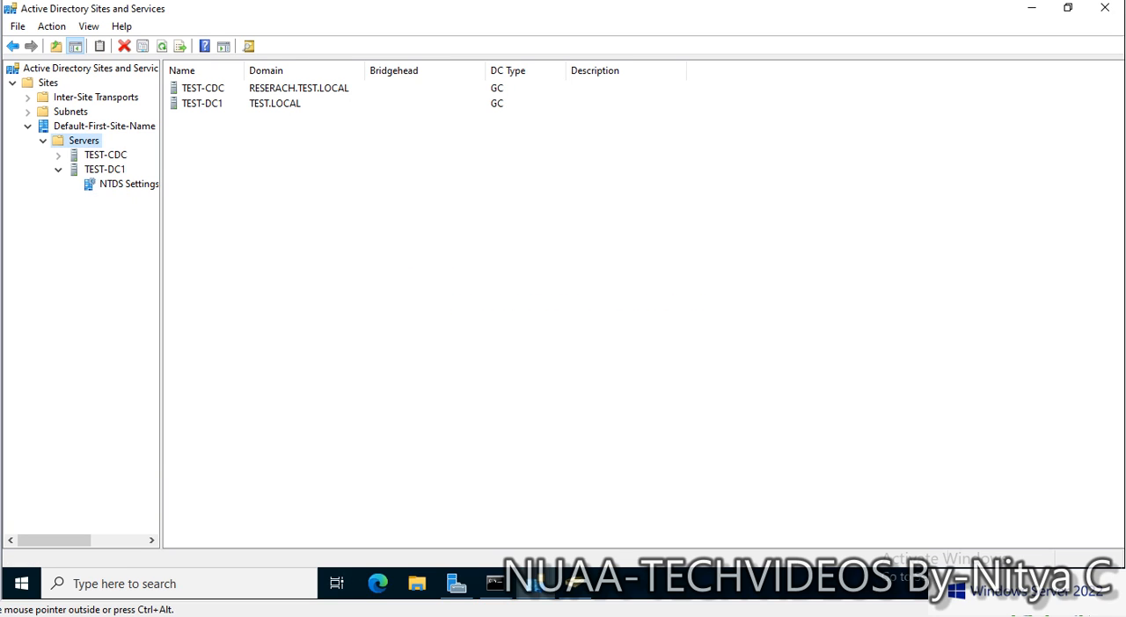
pyautogui.rightClick(314, 280)
pyautogui.click(357, 373)
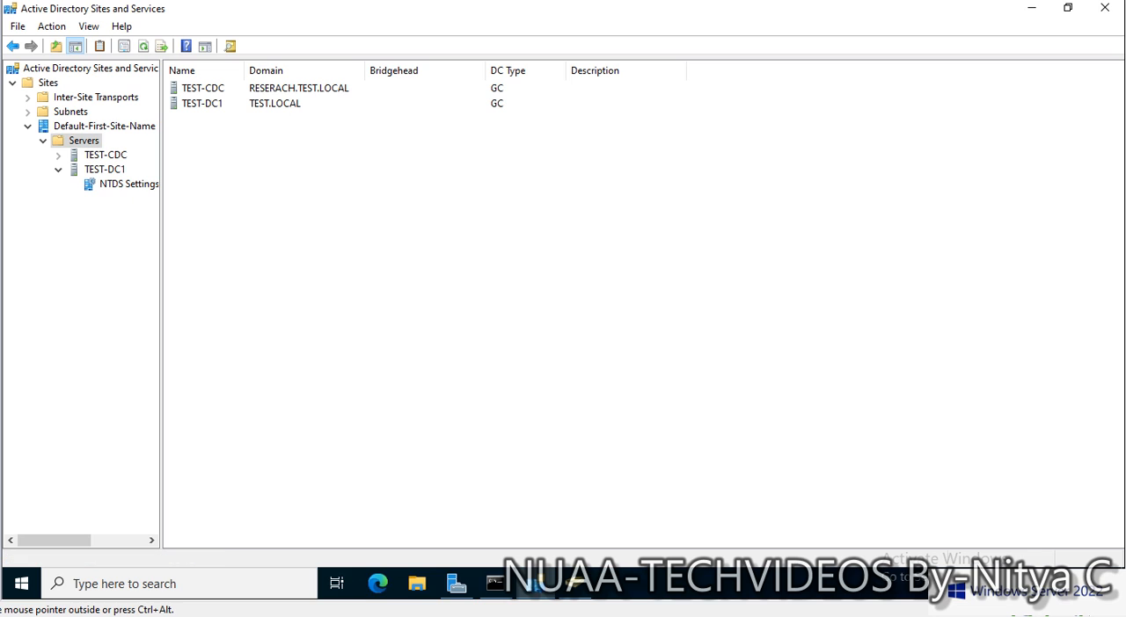
pyautogui.click(1031, 8)
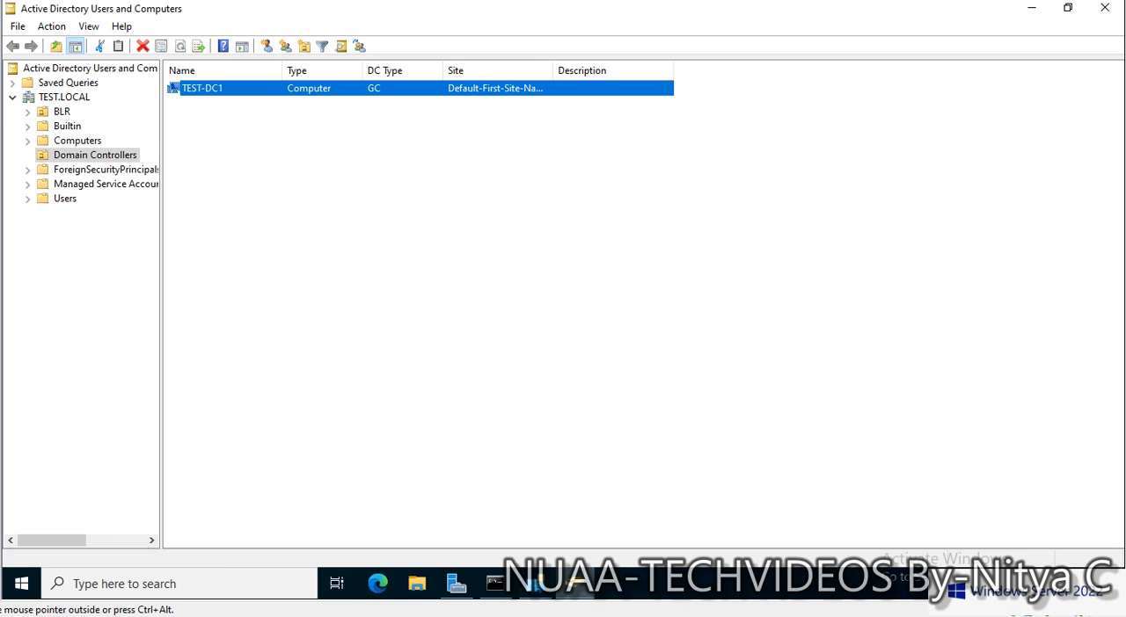
# - Open DNS Manager from Server Manager and display the records of the TEST.LOCAL forward lookup zone on TEST-DC1
pyautogui.click(456, 584)
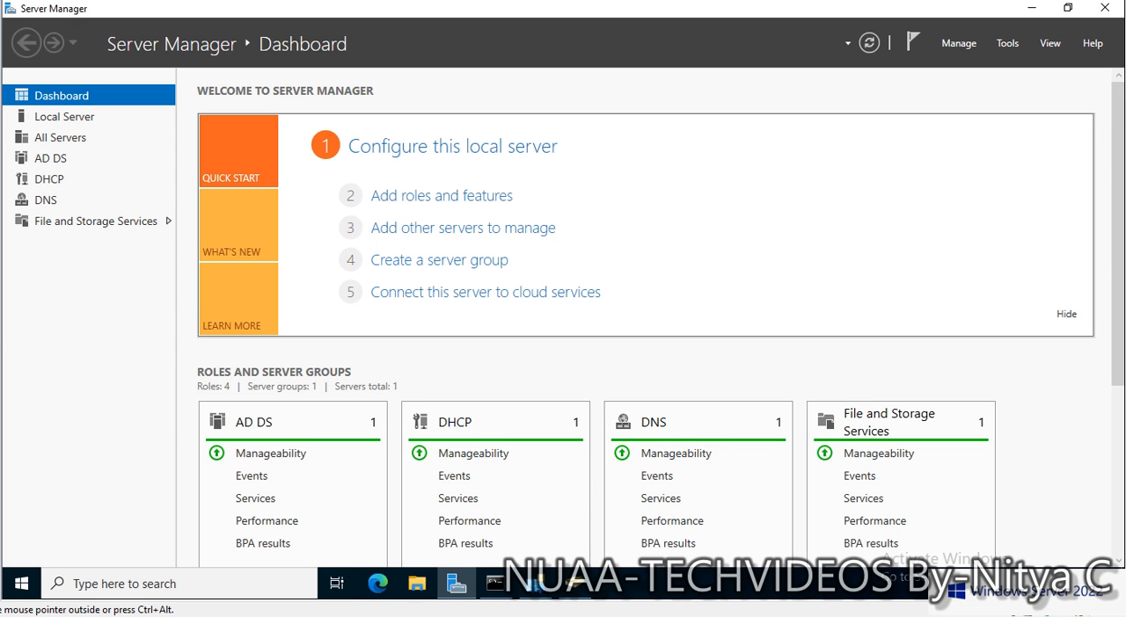
pyautogui.click(1007, 43)
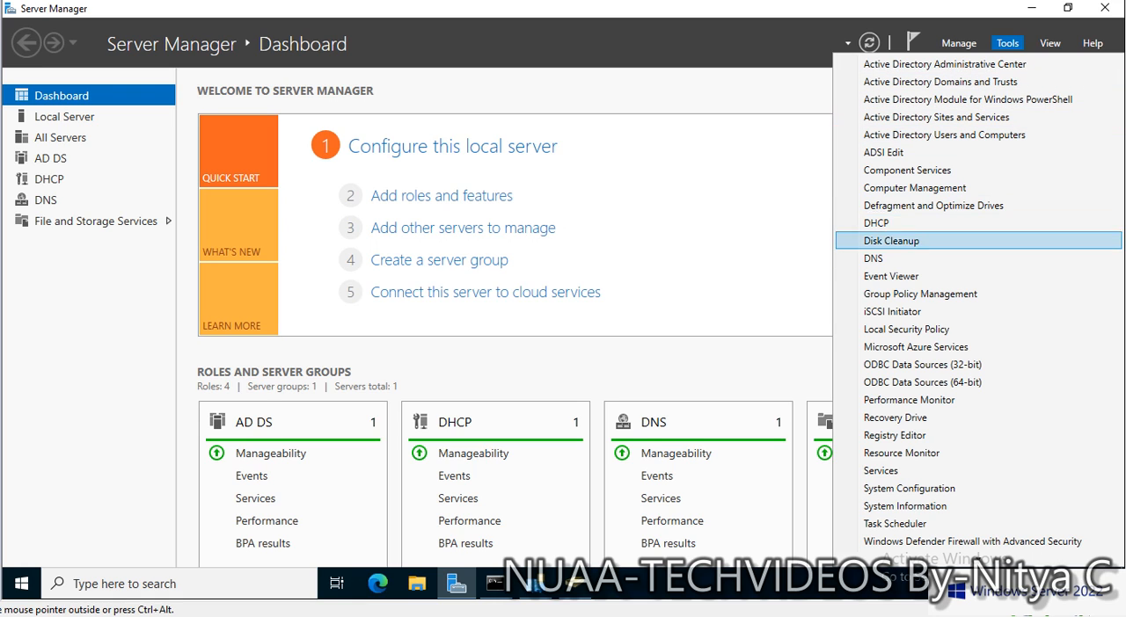
pyautogui.click(873, 259)
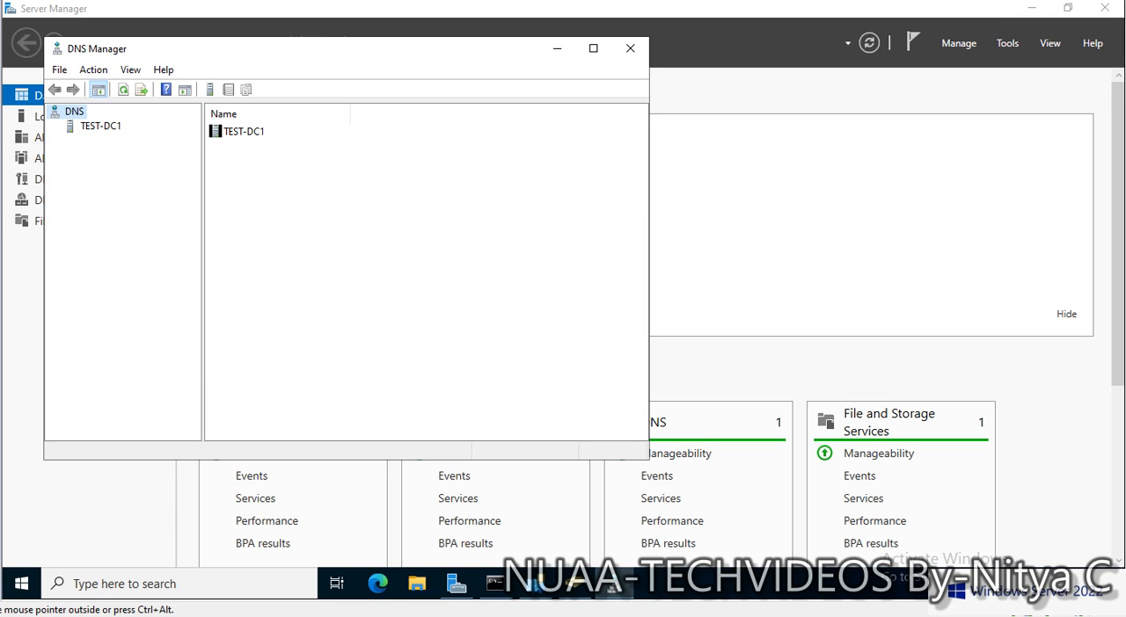
pyautogui.click(100, 126)
pyautogui.click(55, 127)
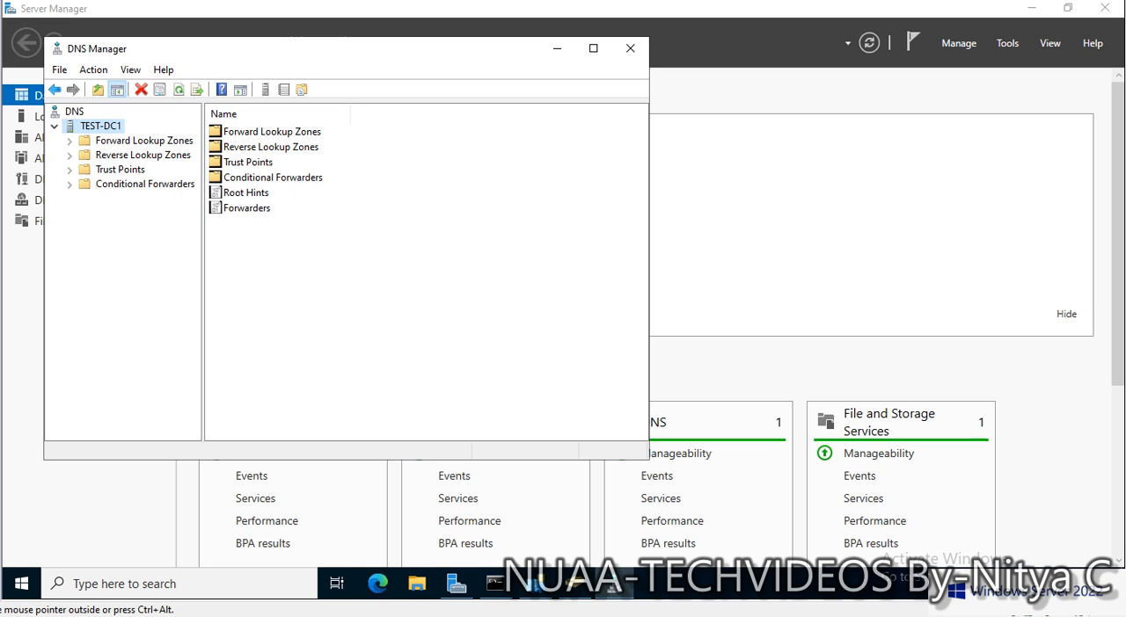
pyautogui.click(69, 141)
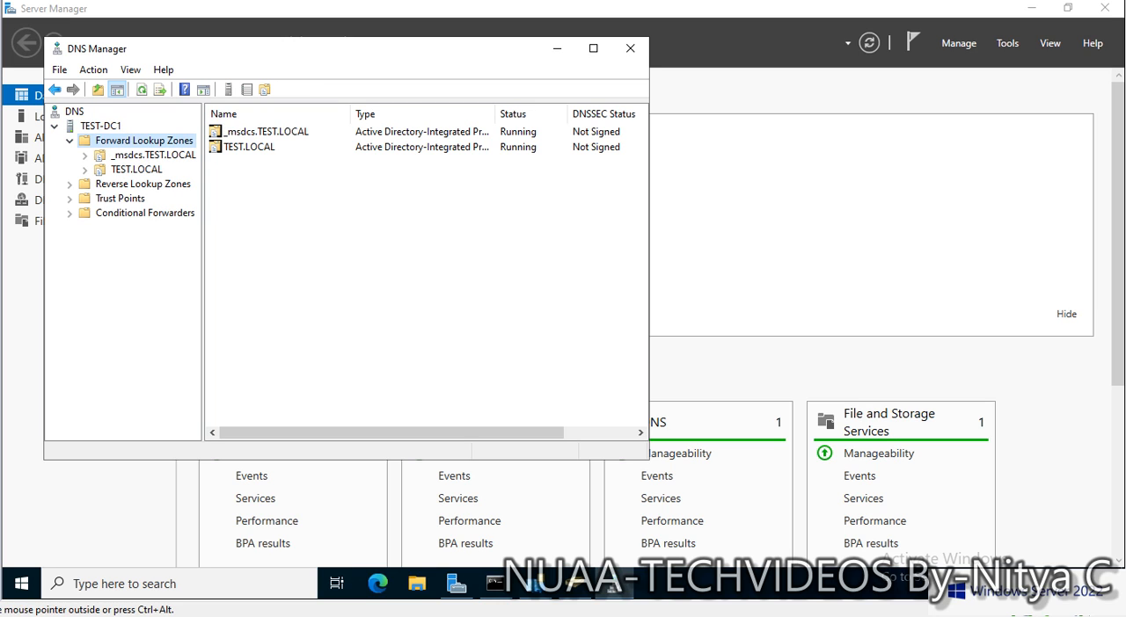
pyautogui.click(136, 170)
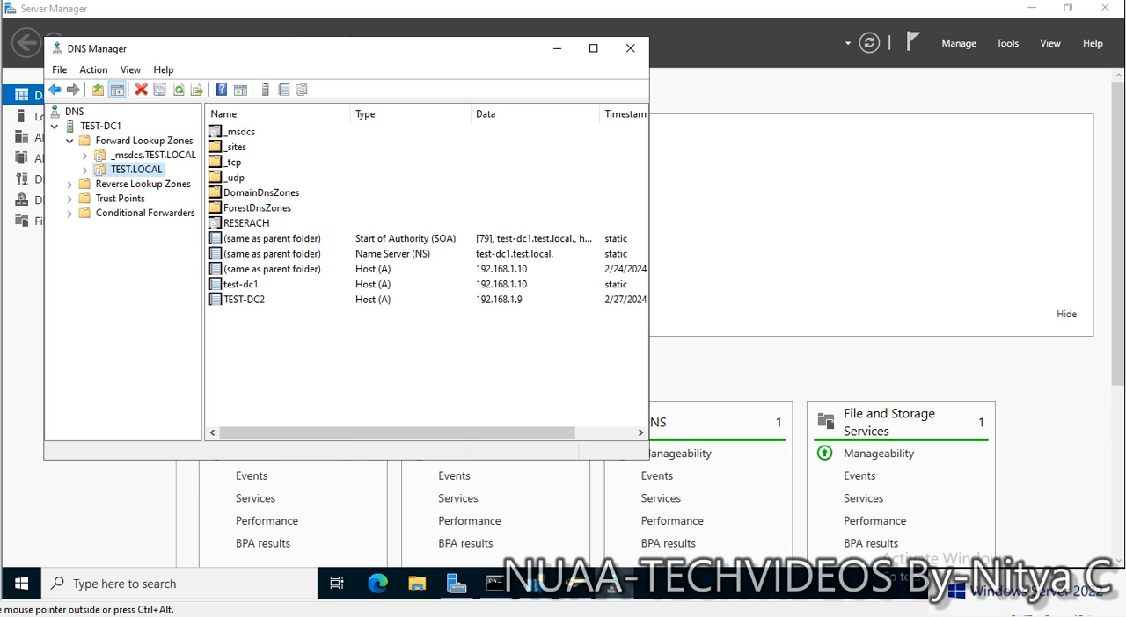
# - Check the name servers in the TEST.LOCAL zone properties, cancel without changes and minimize DNS Manager
pyautogui.rightClick(144, 168)
pyautogui.click(194, 447)
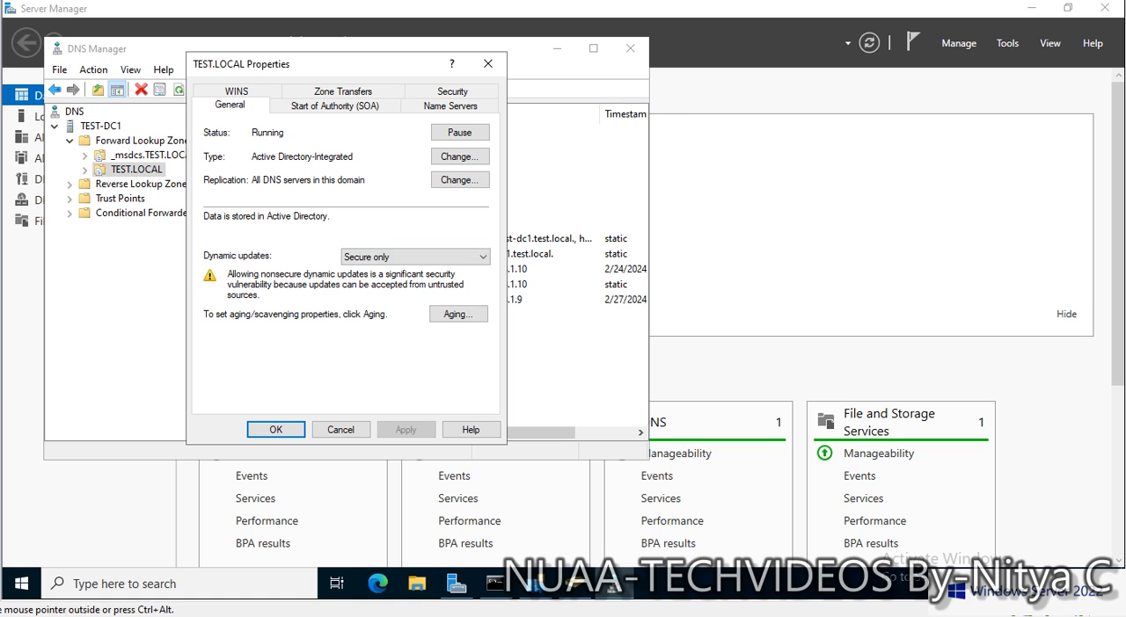
pyautogui.click(451, 105)
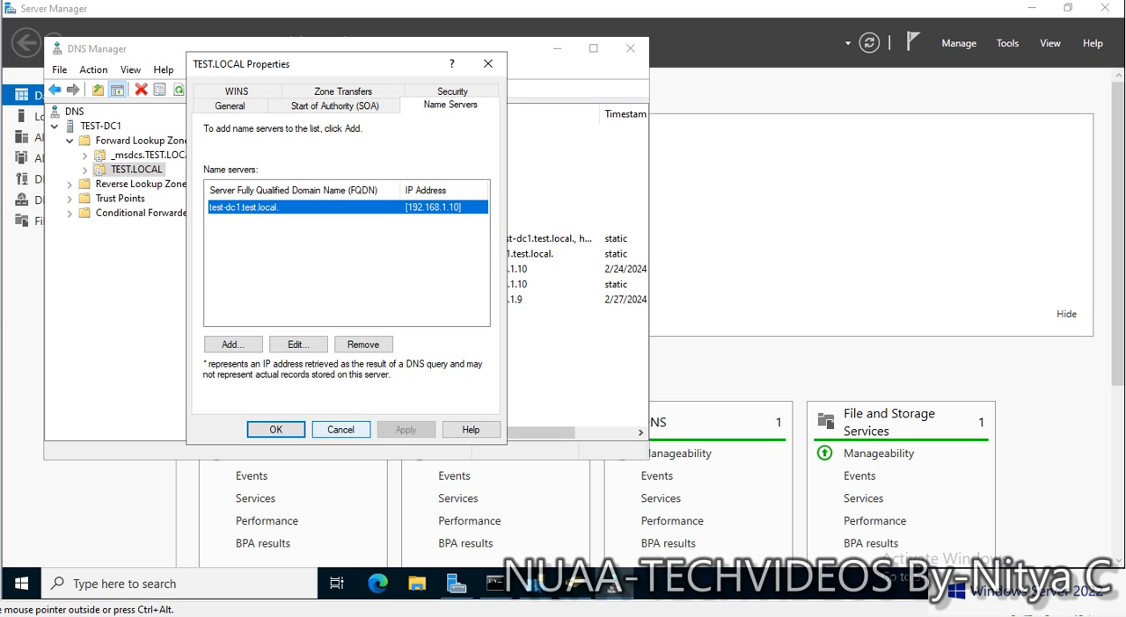
pyautogui.click(340, 429)
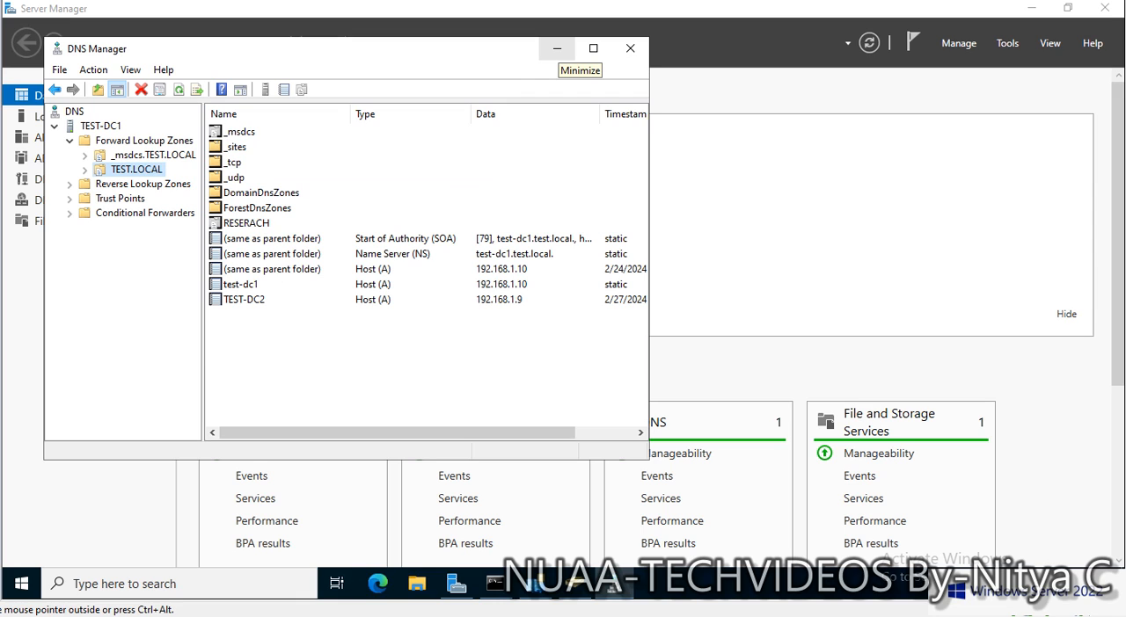
pyautogui.click(556, 48)
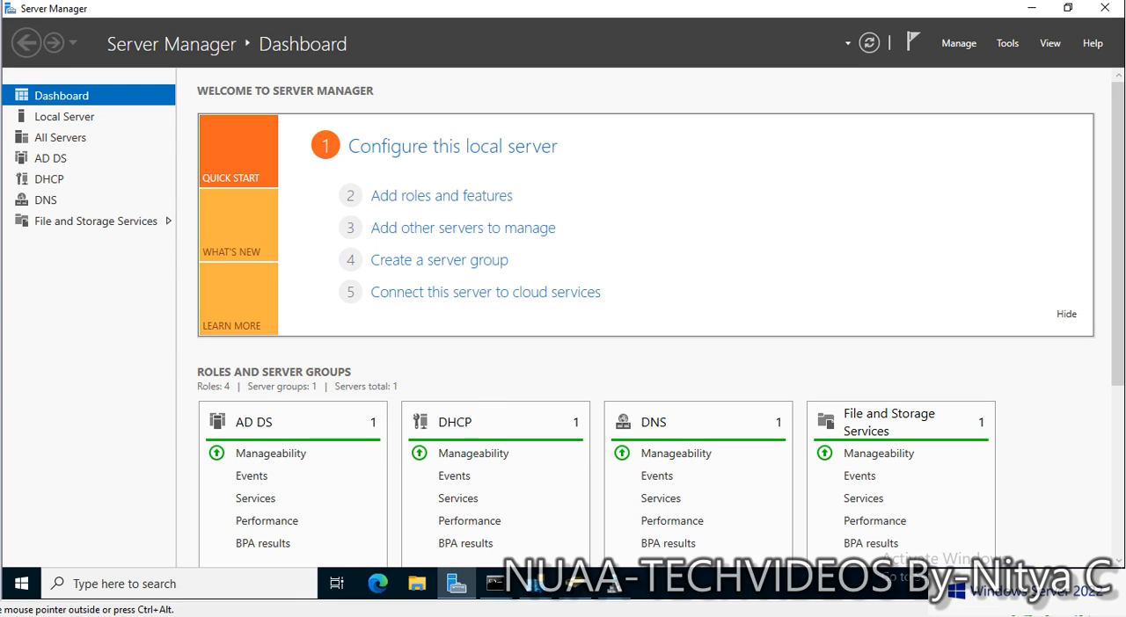